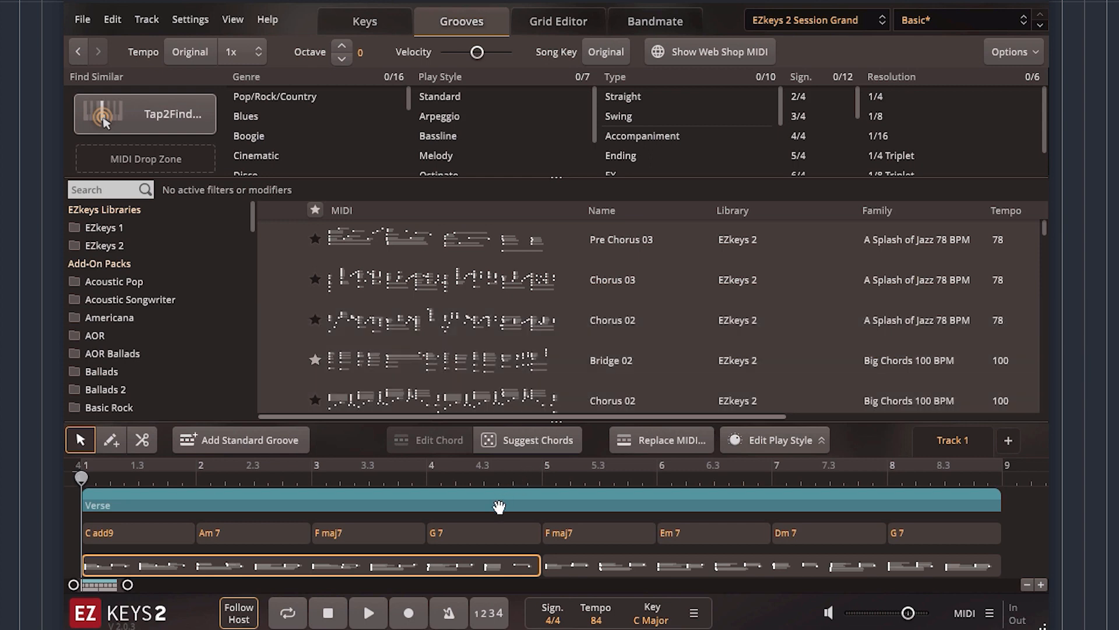
Step: Examine the play style controls for the second MIDI block and the chord wheel for the G 7 chord in bar 4
{"action": "left_click", "coordinate": [590, 565]}
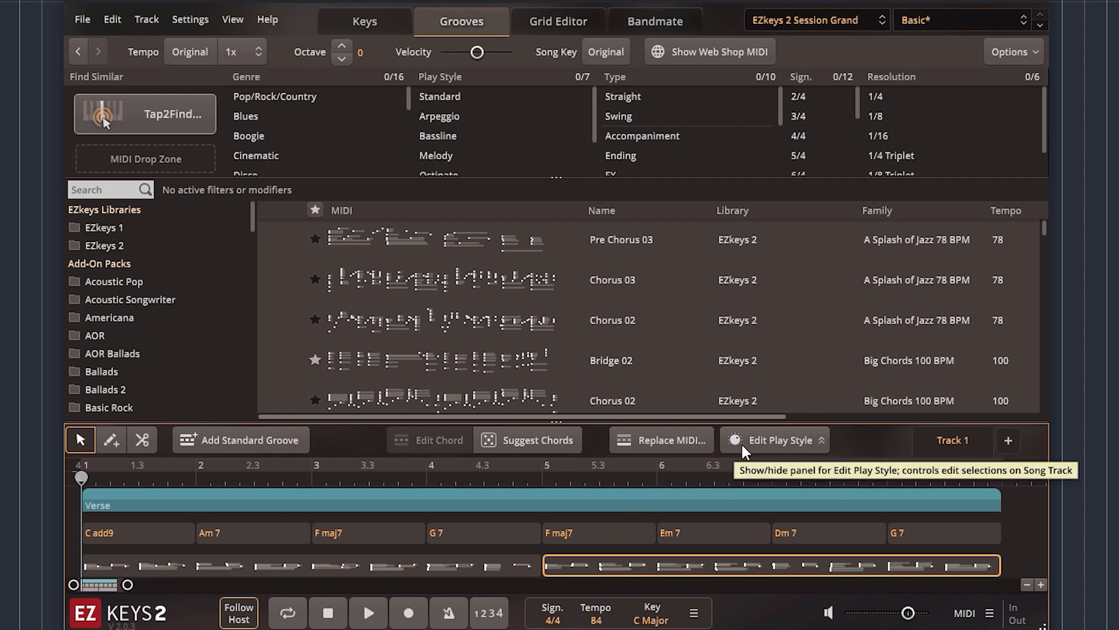
{"action": "left_click", "coordinate": [760, 441]}
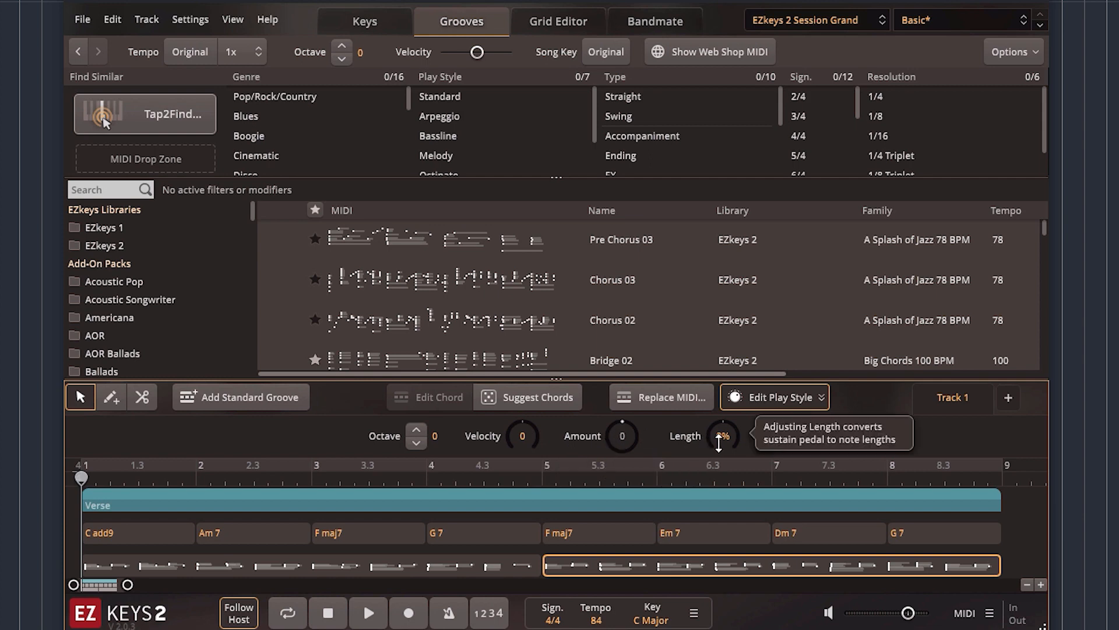
{"action": "left_click", "coordinate": [753, 398]}
{"action": "double_click", "coordinate": [463, 527]}
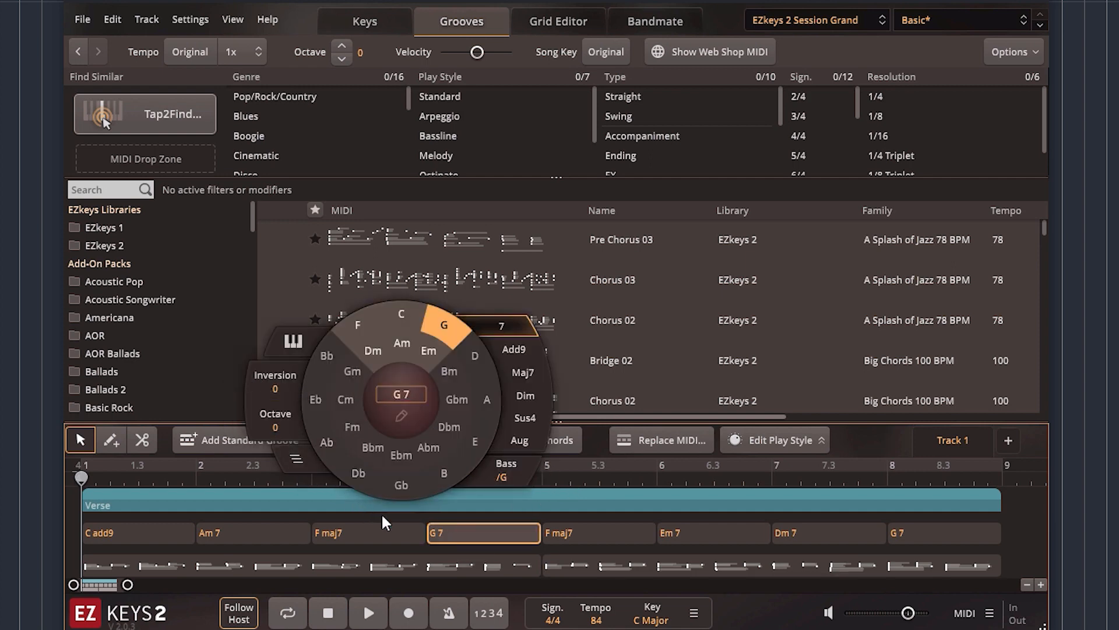
{"action": "left_click", "coordinate": [486, 514]}
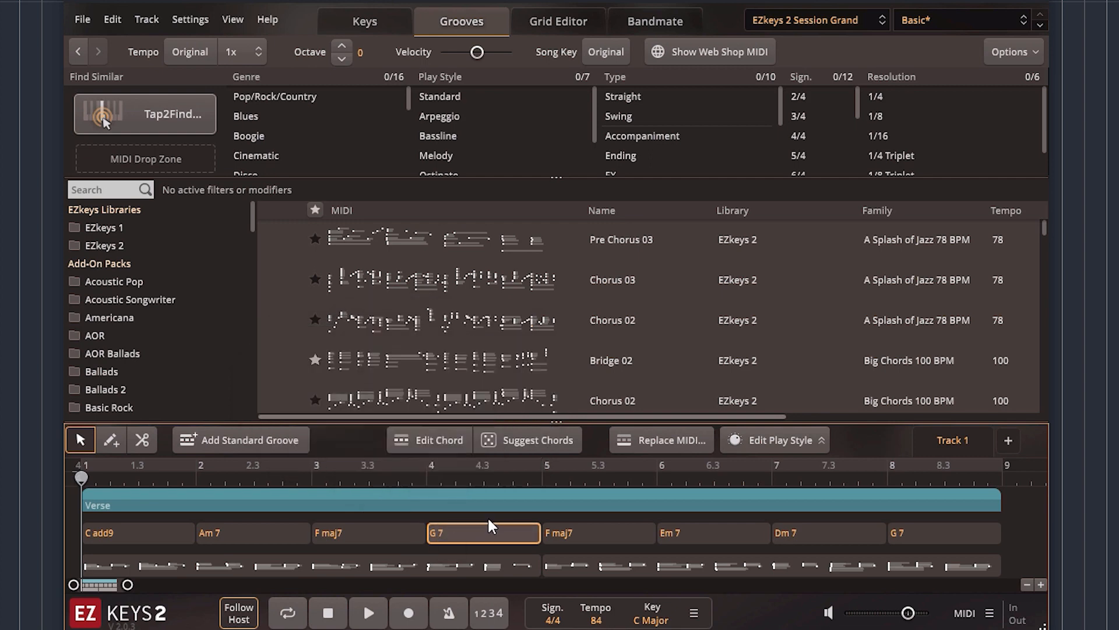
Step: Select the whole Verse song part on the song track and show it in the Grid Editor
{"action": "left_click", "coordinate": [488, 564]}
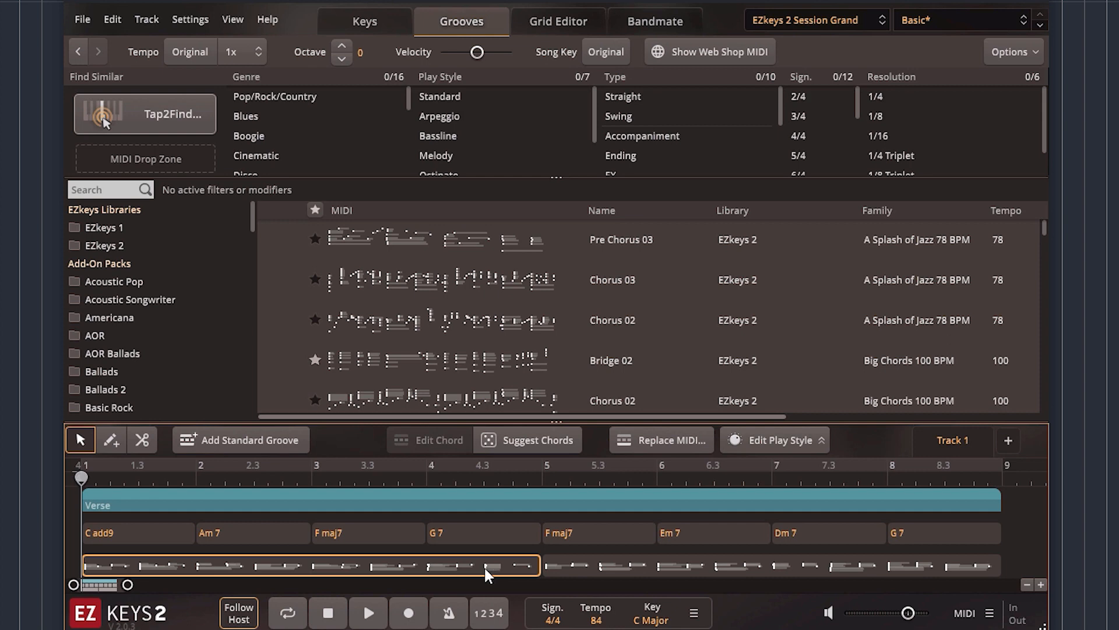
{"action": "left_click", "coordinate": [470, 505]}
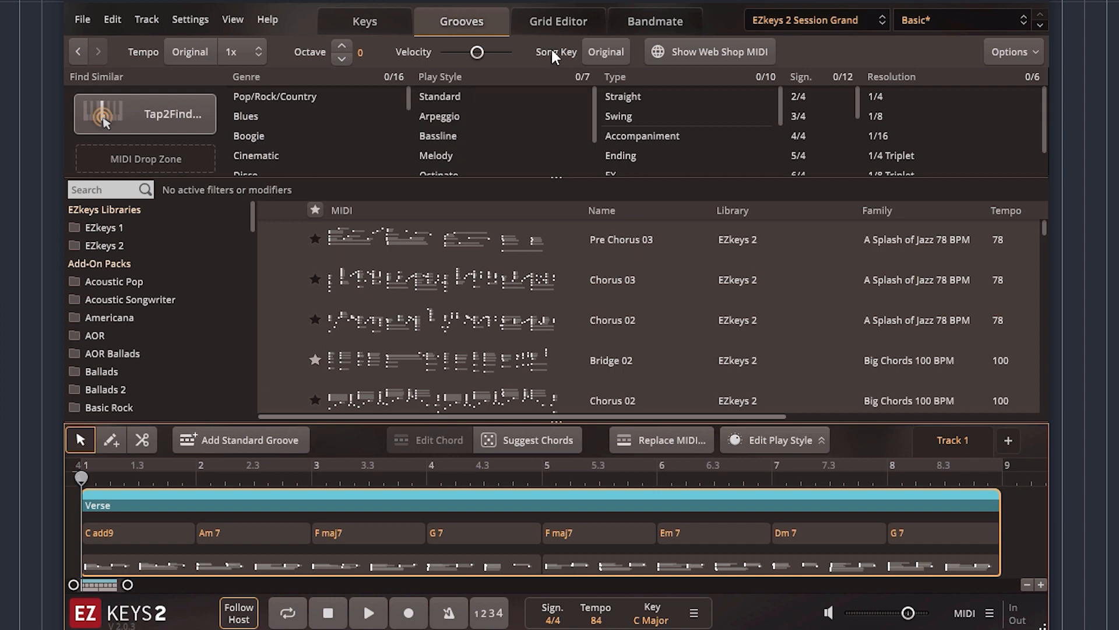
{"action": "left_click", "coordinate": [534, 23]}
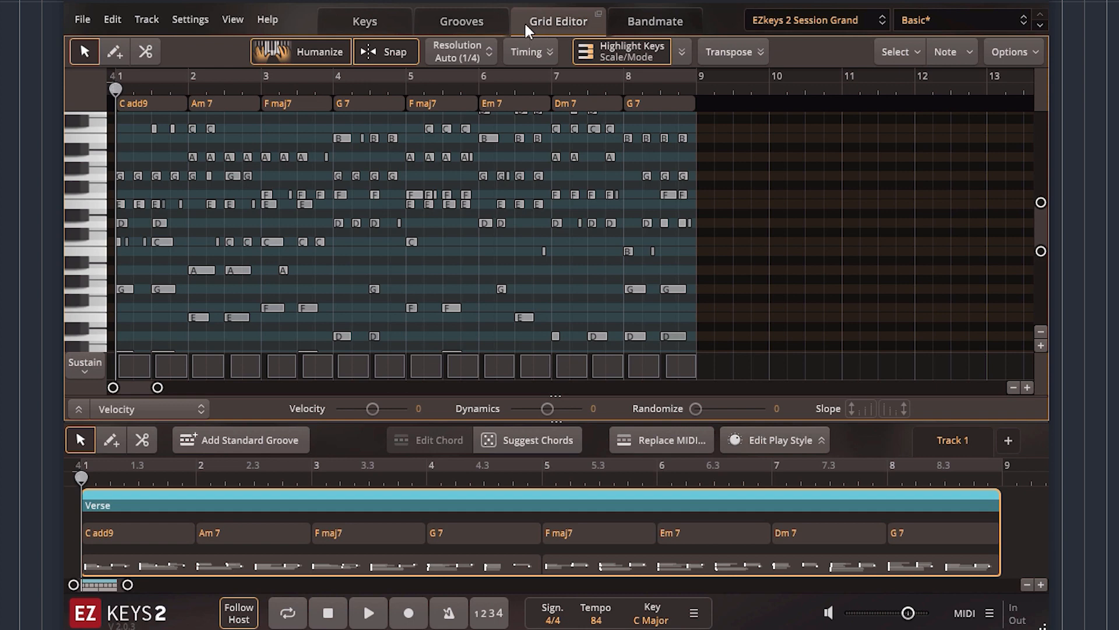
Step: Return to the Grooves view and open the first MIDI block from there in the Grid Editor
{"action": "left_click", "coordinate": [477, 23]}
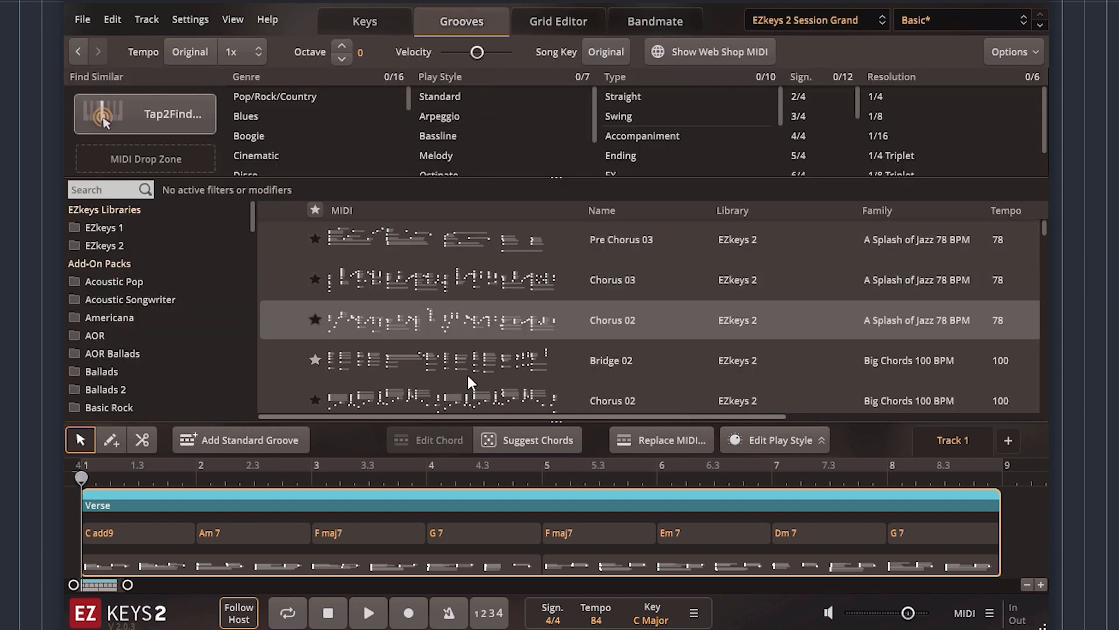
{"action": "left_click", "coordinate": [453, 562]}
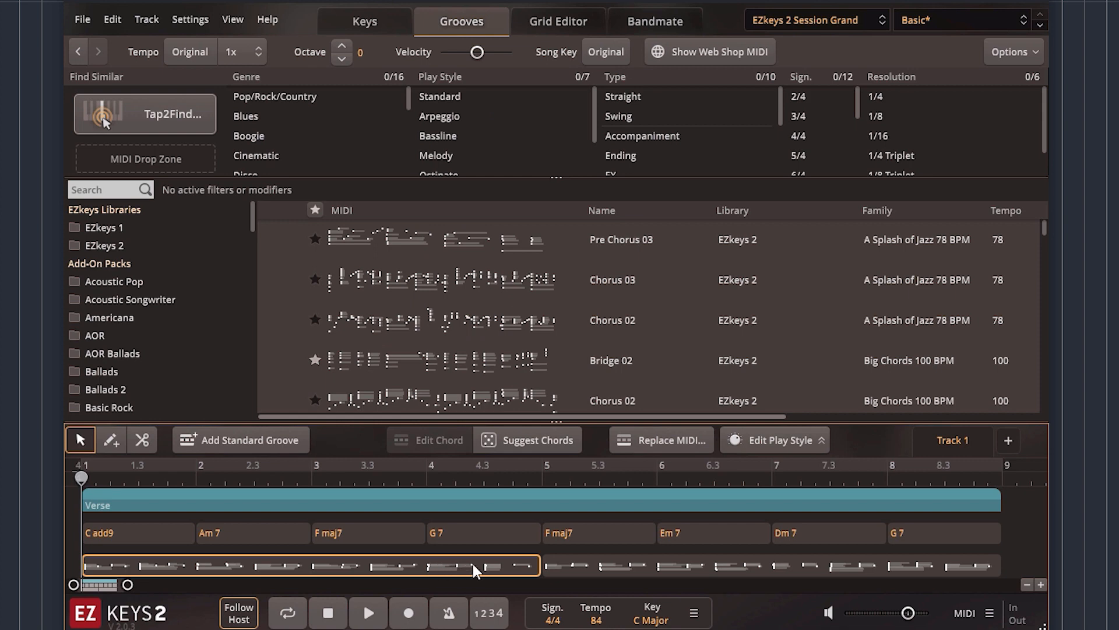
{"action": "double_click", "coordinate": [473, 564]}
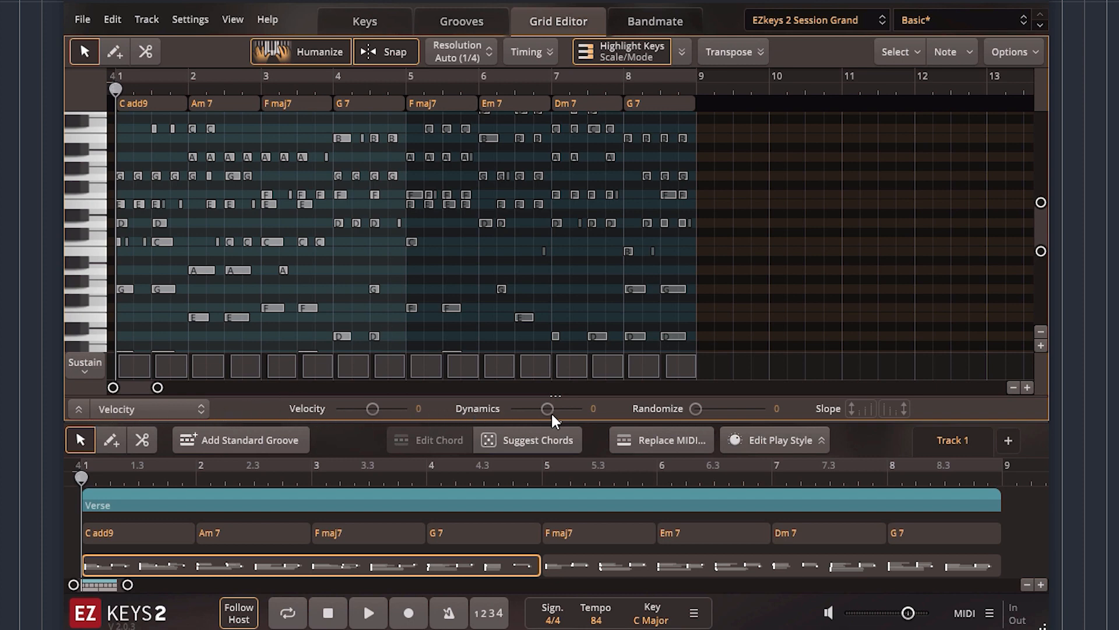
Step: Expand the velocity lane below the note grid, examine the controller types it offers, and collapse it again
{"action": "left_click", "coordinate": [79, 408]}
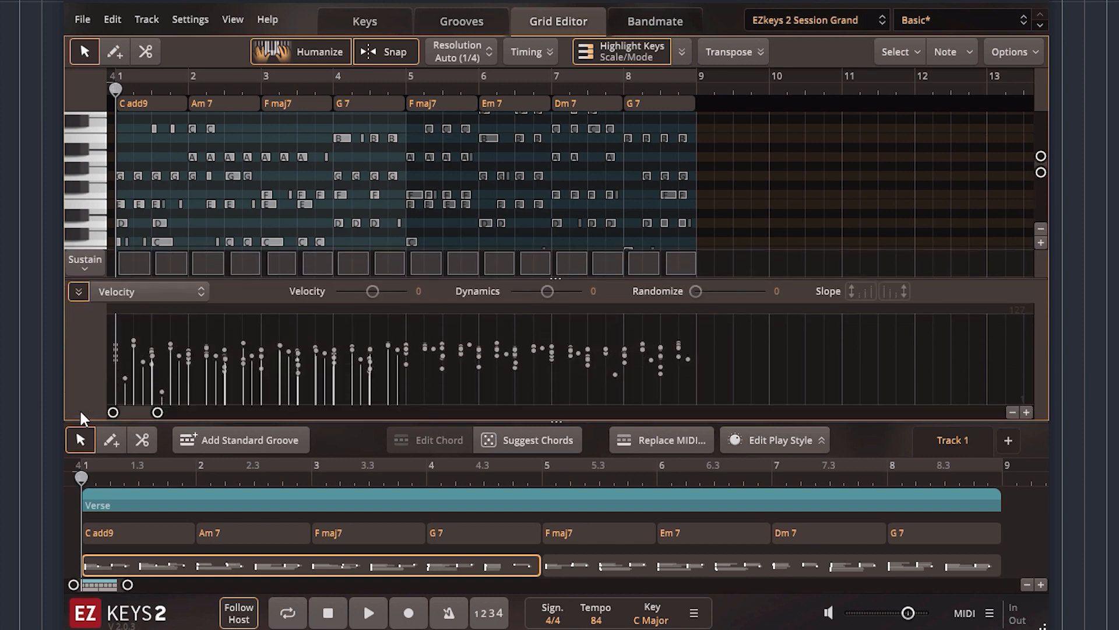
{"action": "left_click", "coordinate": [79, 291]}
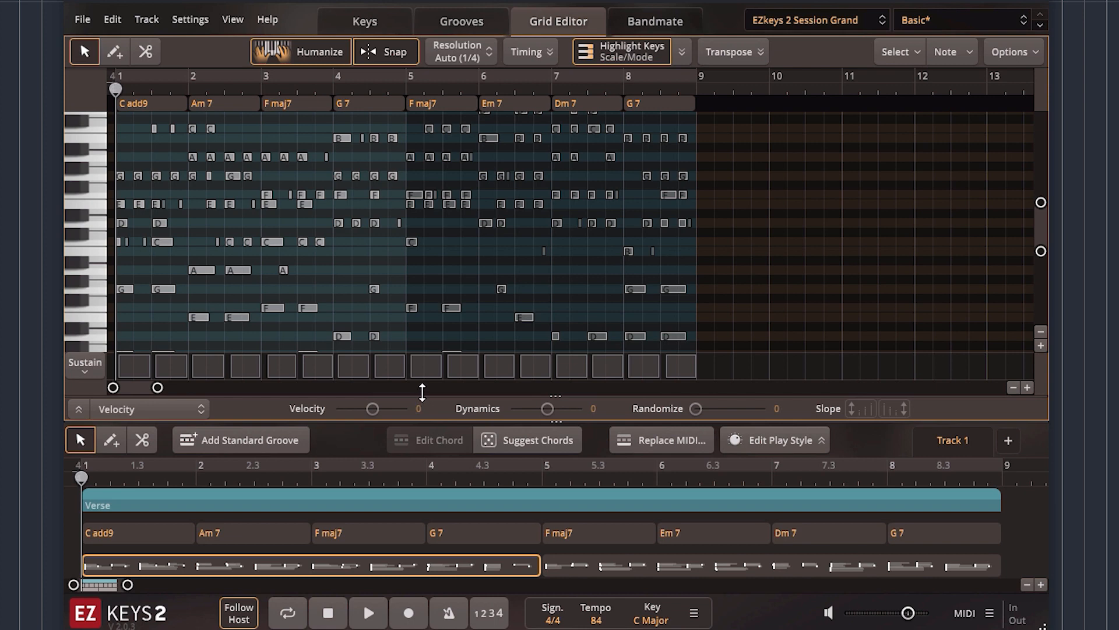
{"action": "left_click_drag", "start_coordinate": [424, 353], "coordinate": [436, 268]}
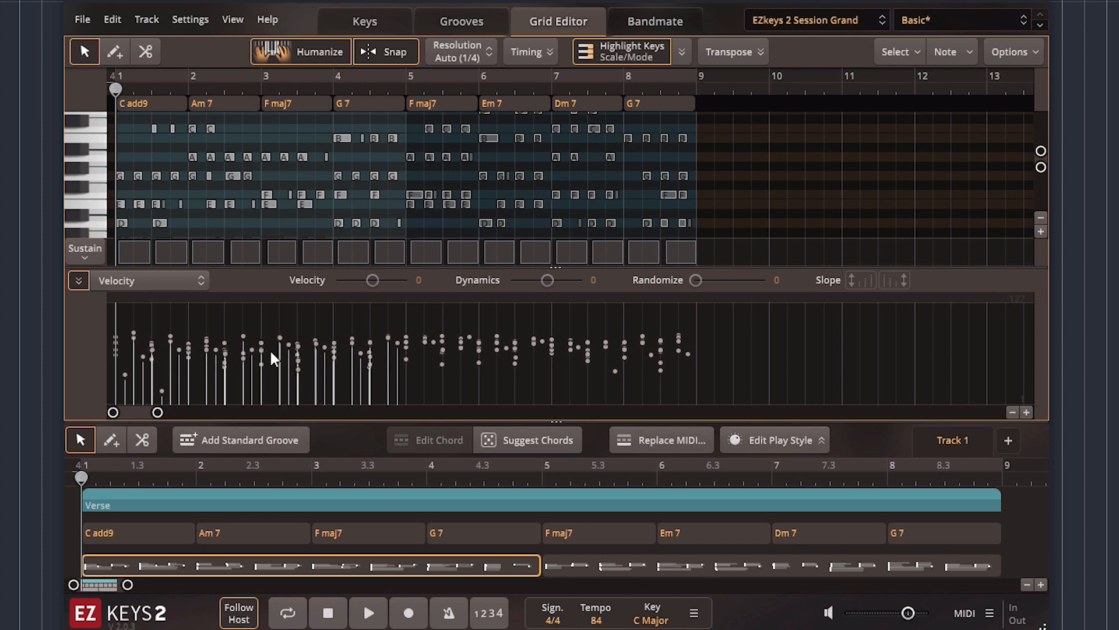
{"action": "left_click", "coordinate": [159, 280]}
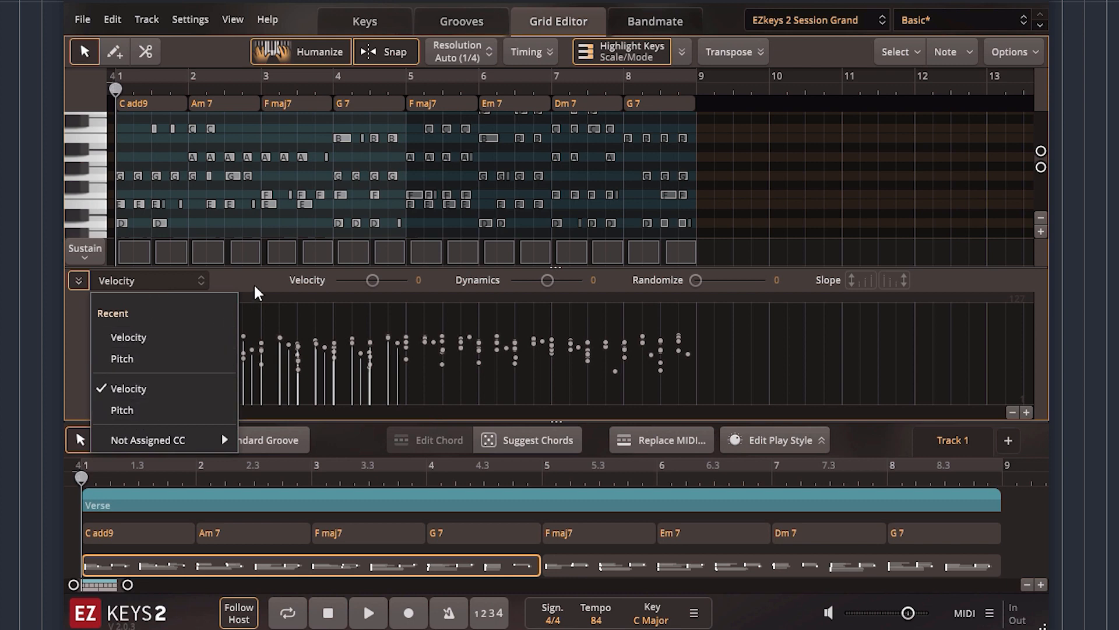
{"action": "left_click", "coordinate": [206, 282]}
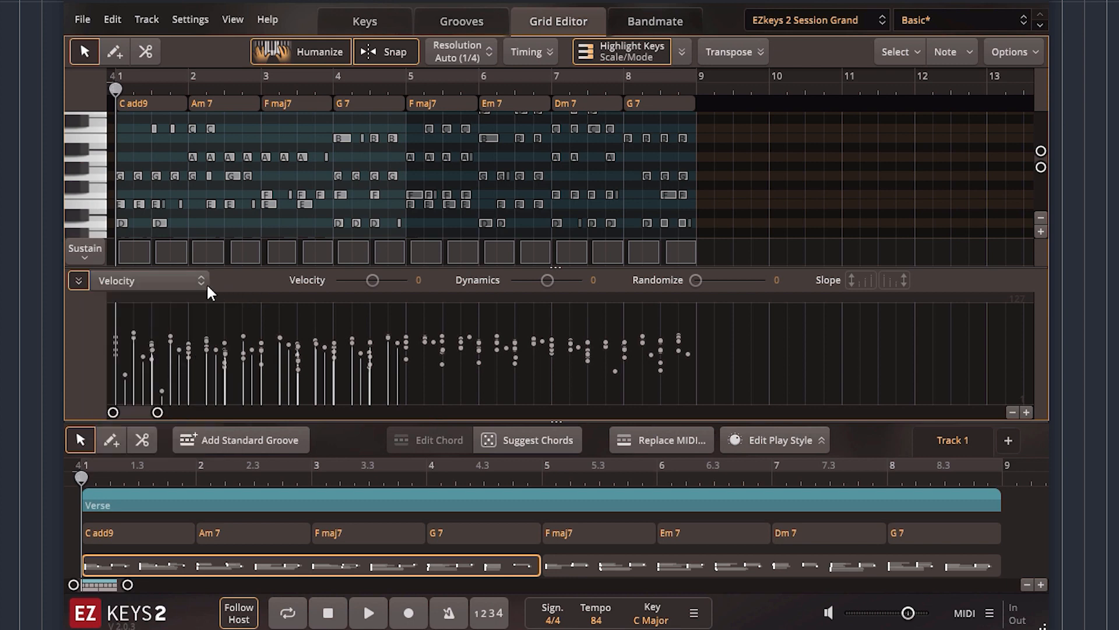
{"action": "left_click", "coordinate": [79, 281]}
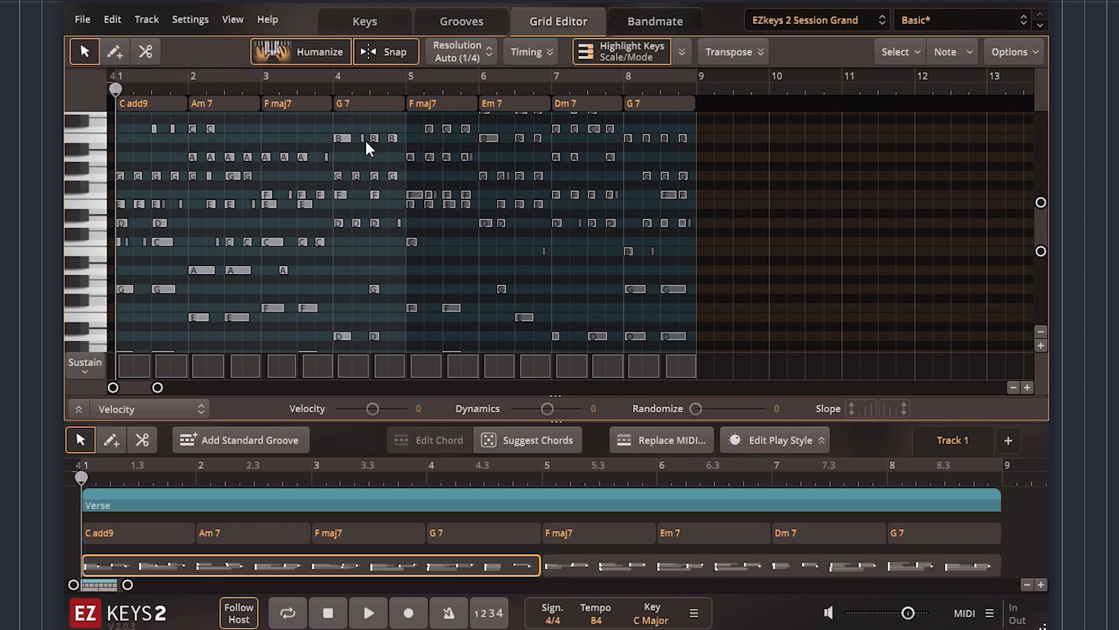
Step: Select the G 7 and F maj7 chords of bars 4 and 5 above the grid and open the F maj7 chord wheel
{"action": "left_click", "coordinate": [346, 105]}
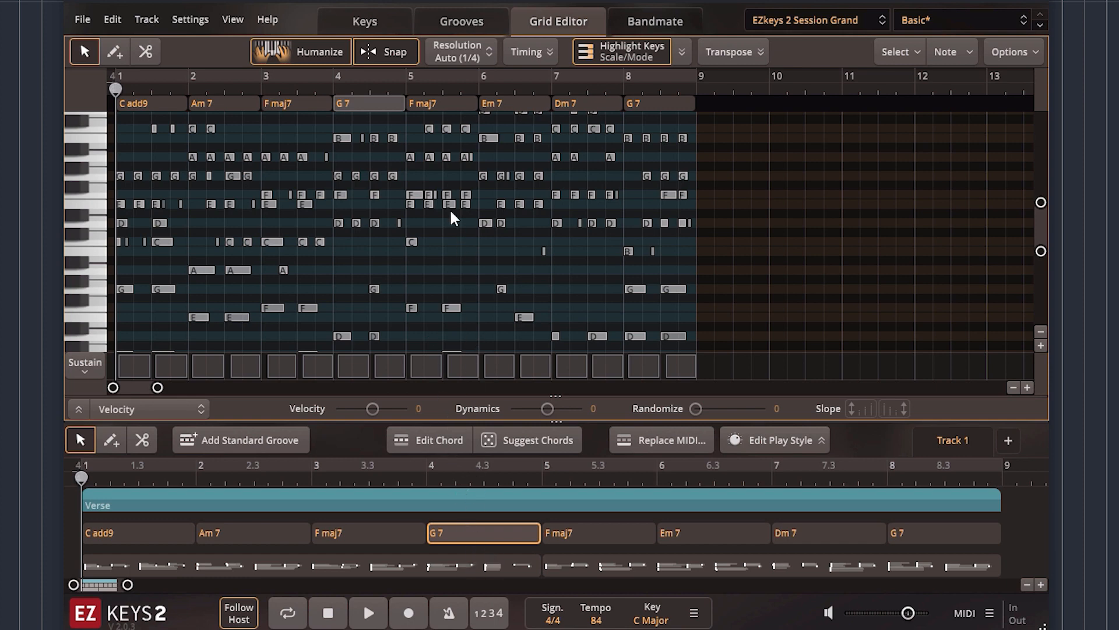
{"action": "left_click", "coordinate": [432, 108]}
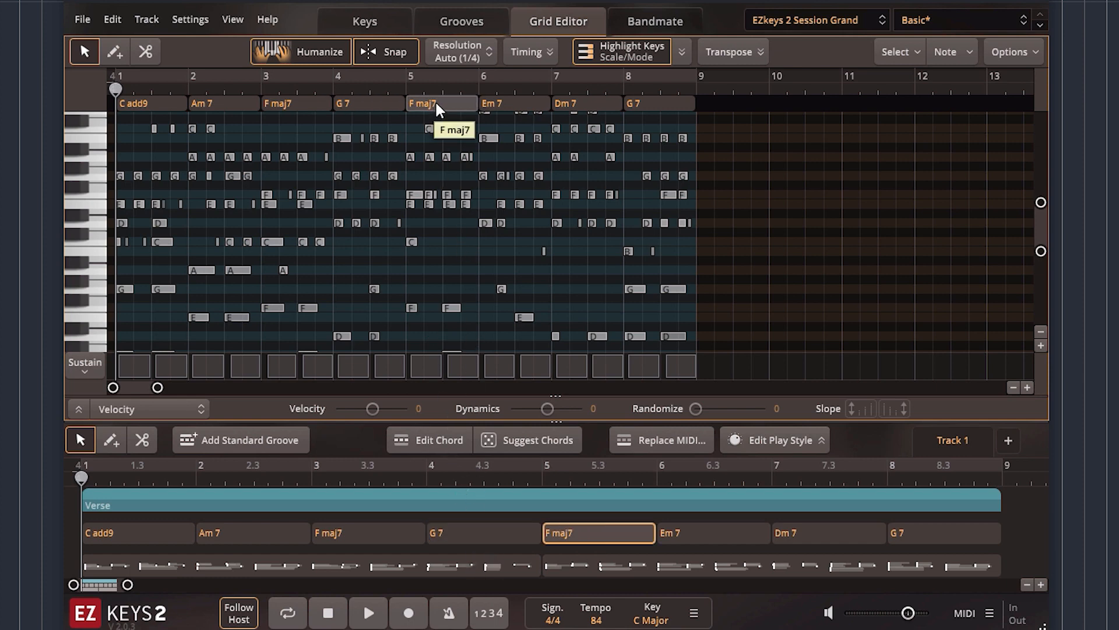
{"action": "double_click", "coordinate": [437, 104]}
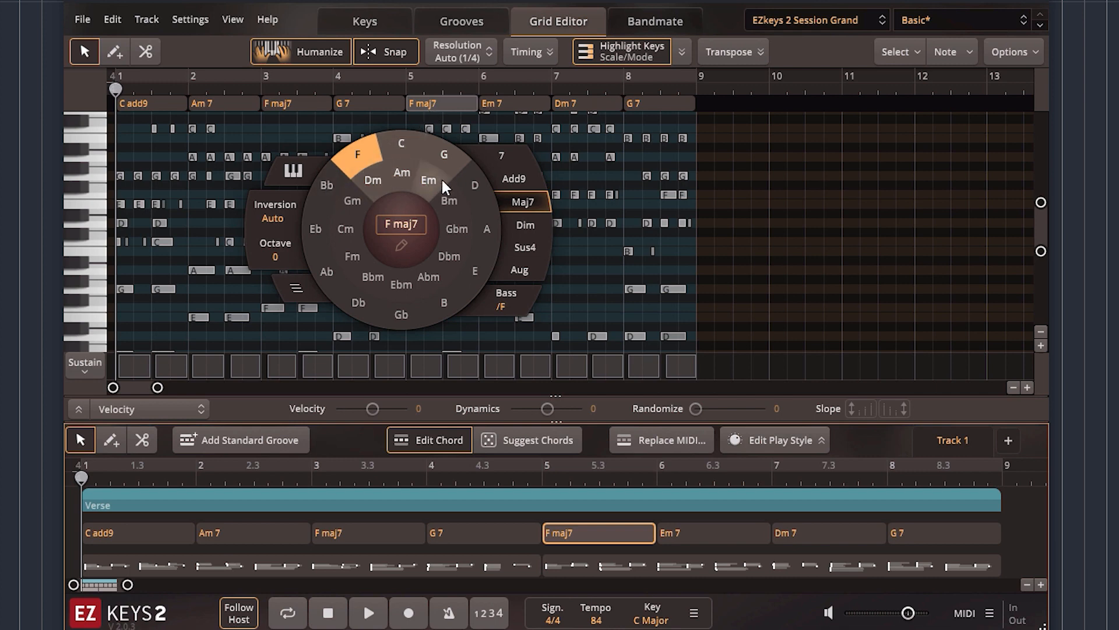
Step: Open Chord Correction for the F maj7 chord in bar 5 and finish it without altering the chord notation
{"action": "right_click", "coordinate": [451, 107]}
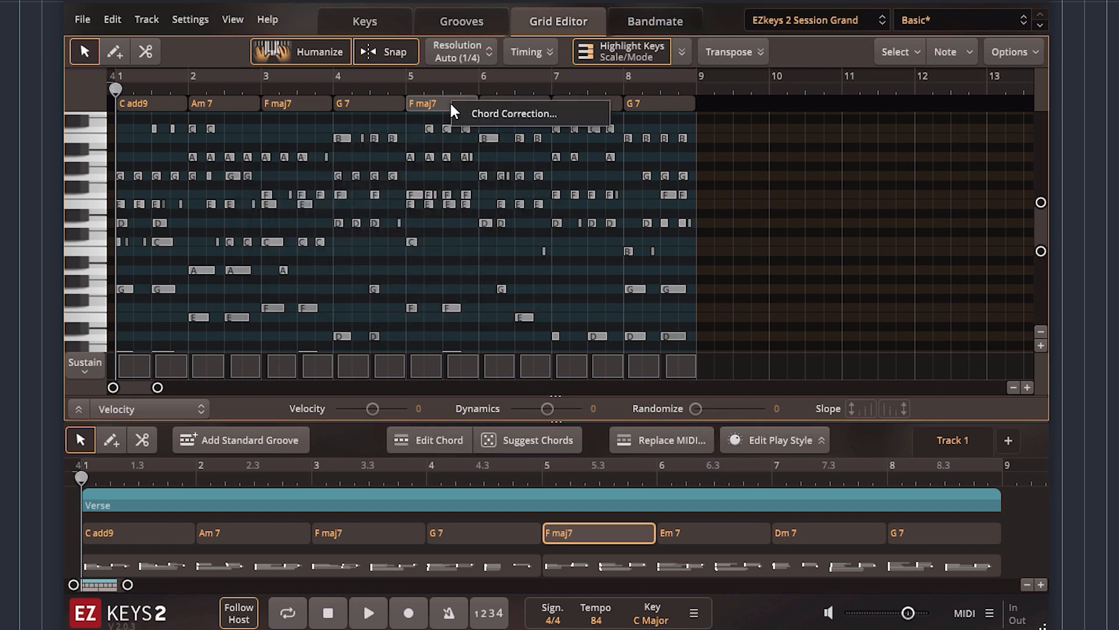
{"action": "left_click", "coordinate": [537, 116]}
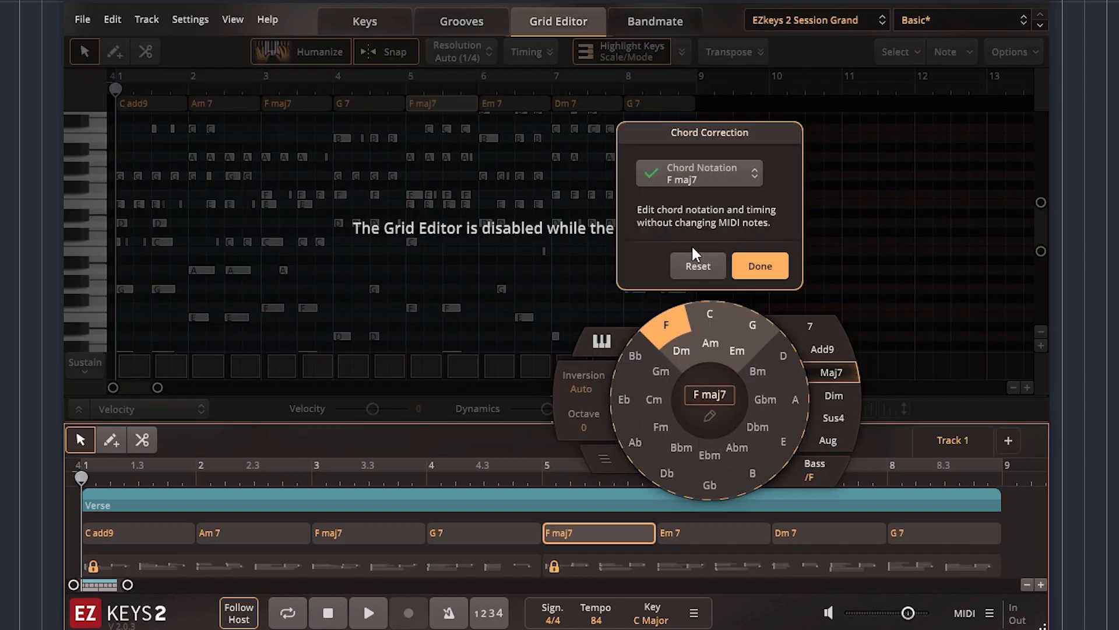
{"action": "left_click", "coordinate": [766, 267]}
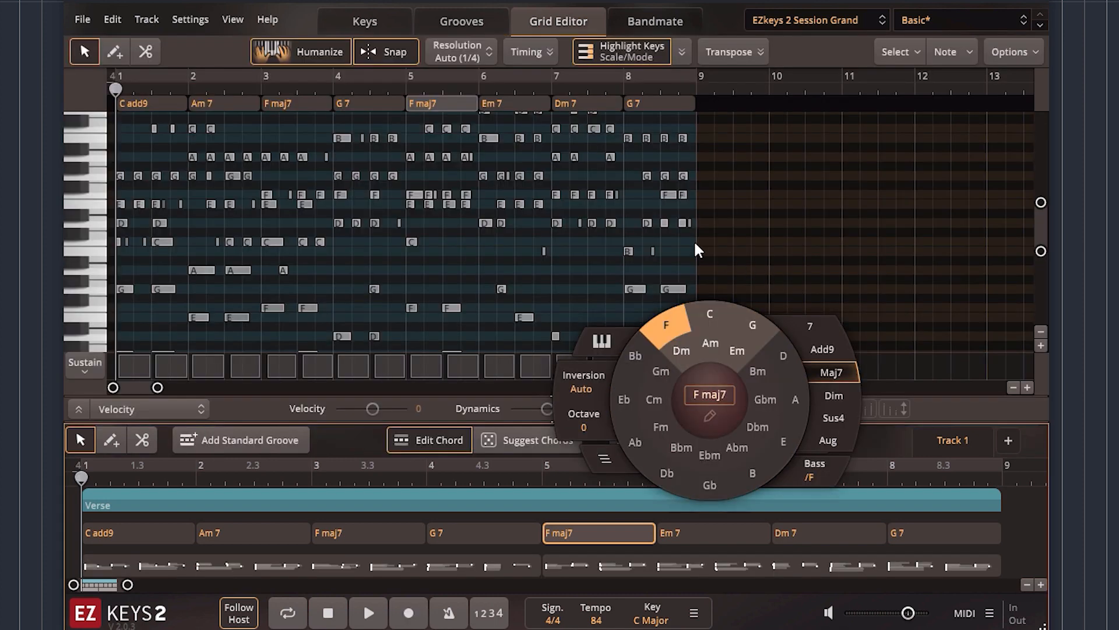
Step: Merge the two MIDI blocks under the Verse part into a single block
{"action": "left_click", "coordinate": [293, 132]}
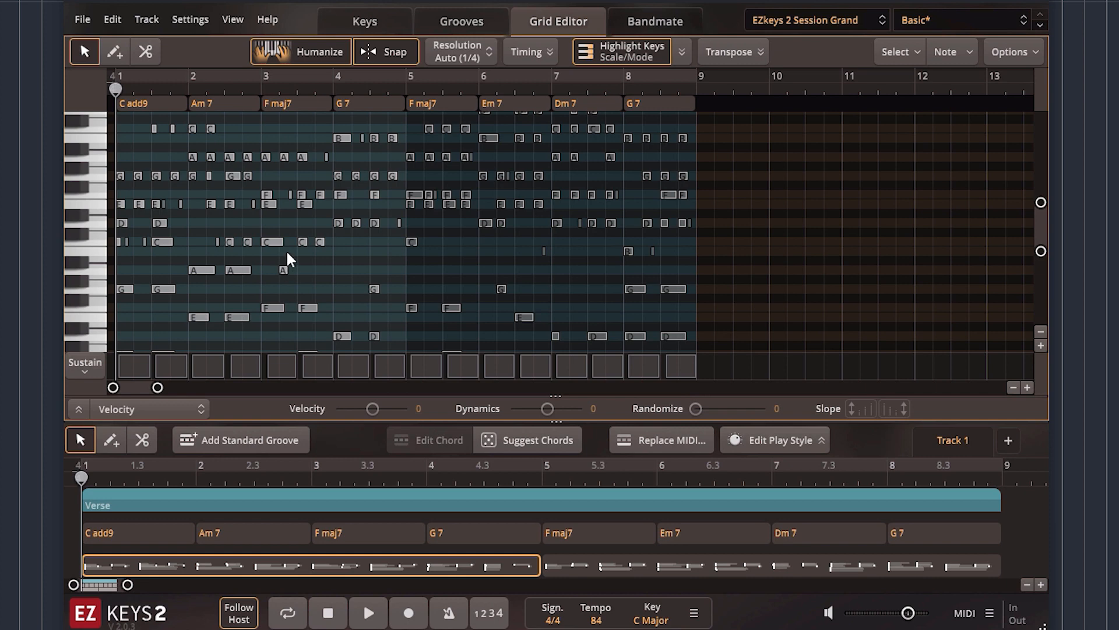
{"action": "left_click", "coordinate": [466, 250]}
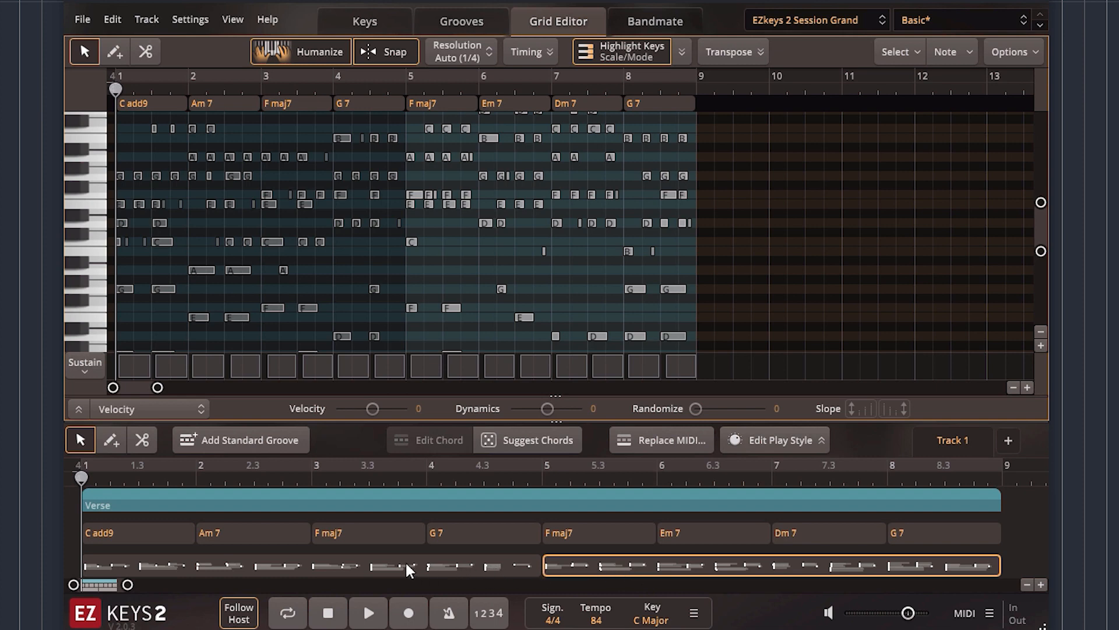
{"action": "left_click", "coordinate": [383, 565]}
{"action": "left_click", "coordinate": [572, 563], "text": "shift"}
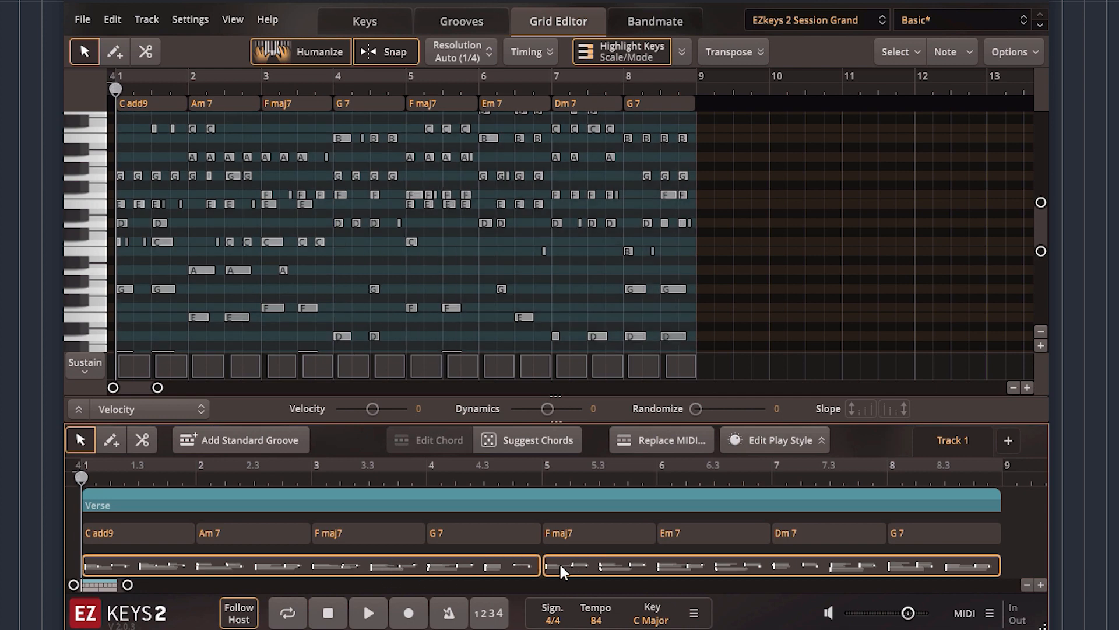
{"action": "right_click", "coordinate": [559, 565]}
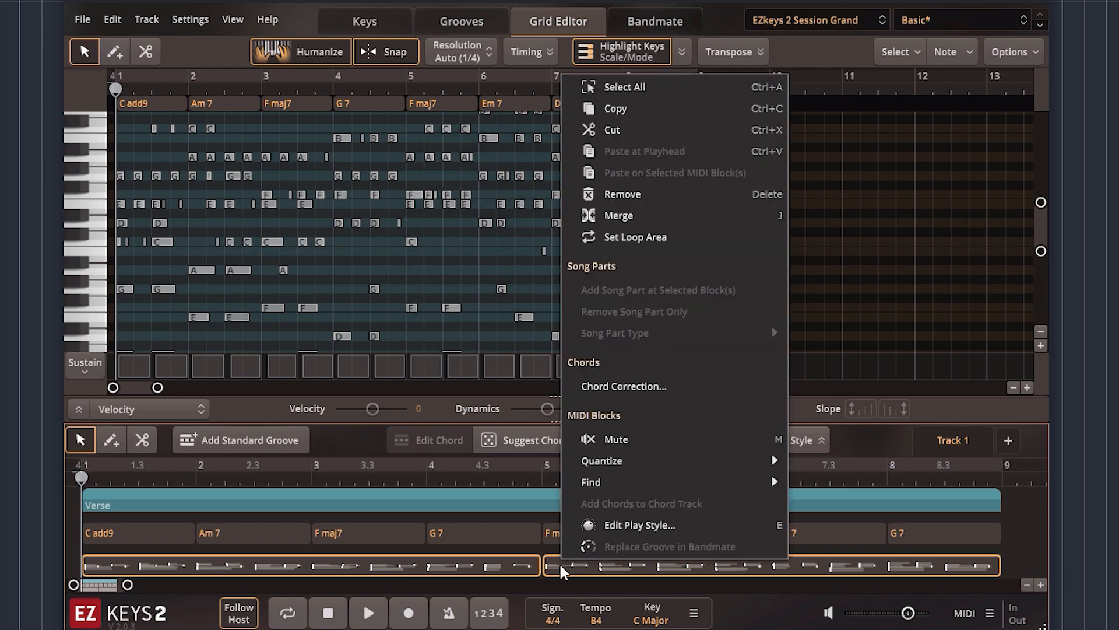
{"action": "left_click", "coordinate": [624, 223]}
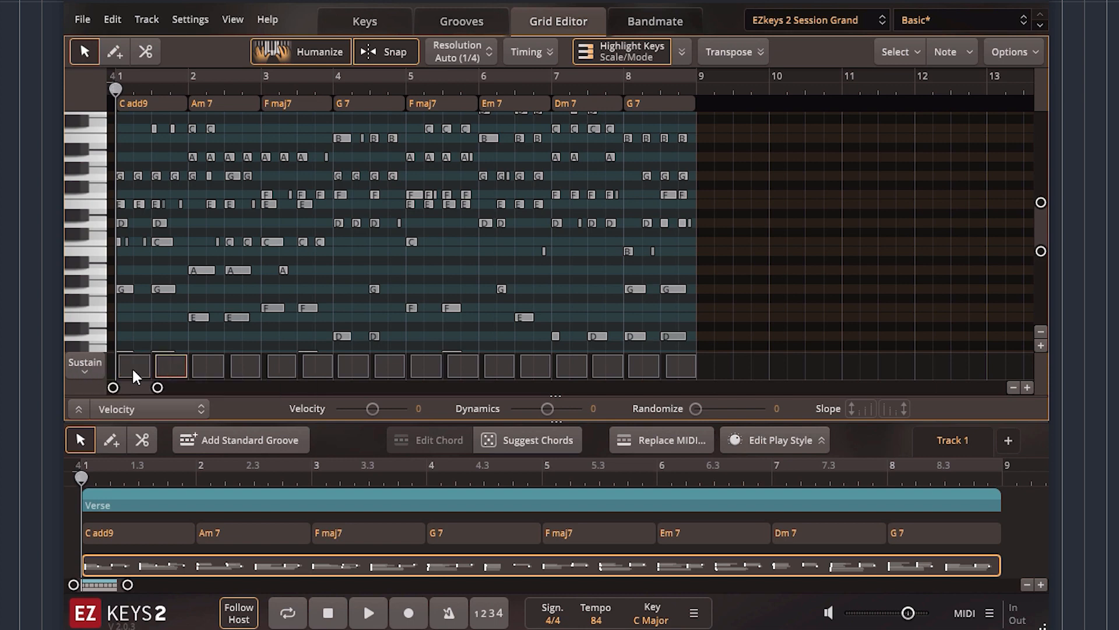
Step: Examine the pedal types available for the pedal lane below the note grid, keeping Sustain
{"action": "left_click", "coordinate": [89, 366]}
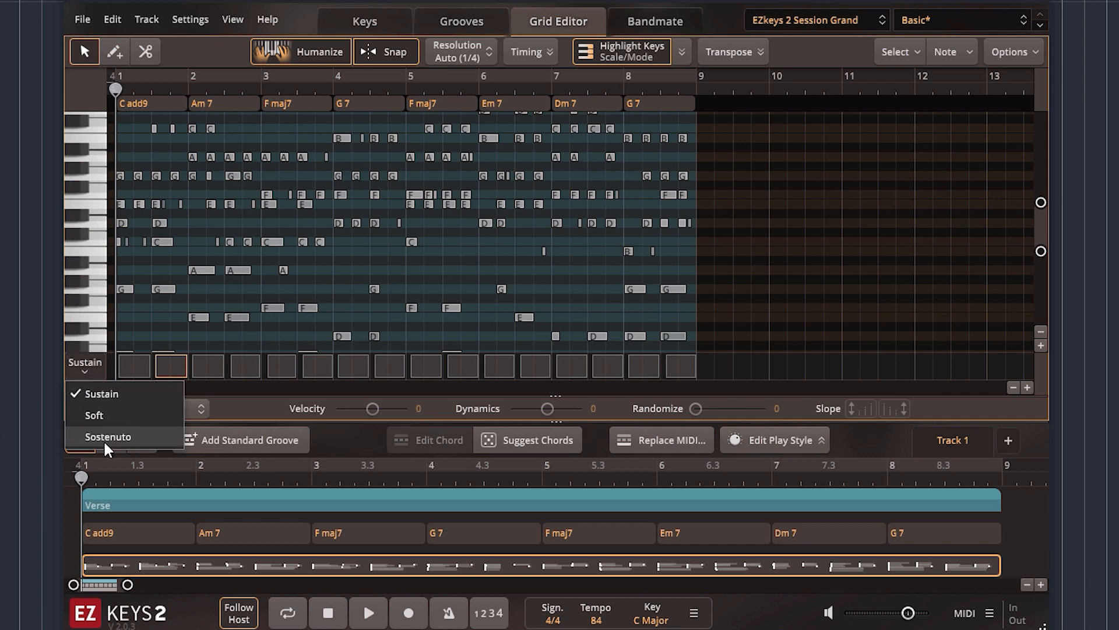
{"action": "left_click", "coordinate": [168, 392]}
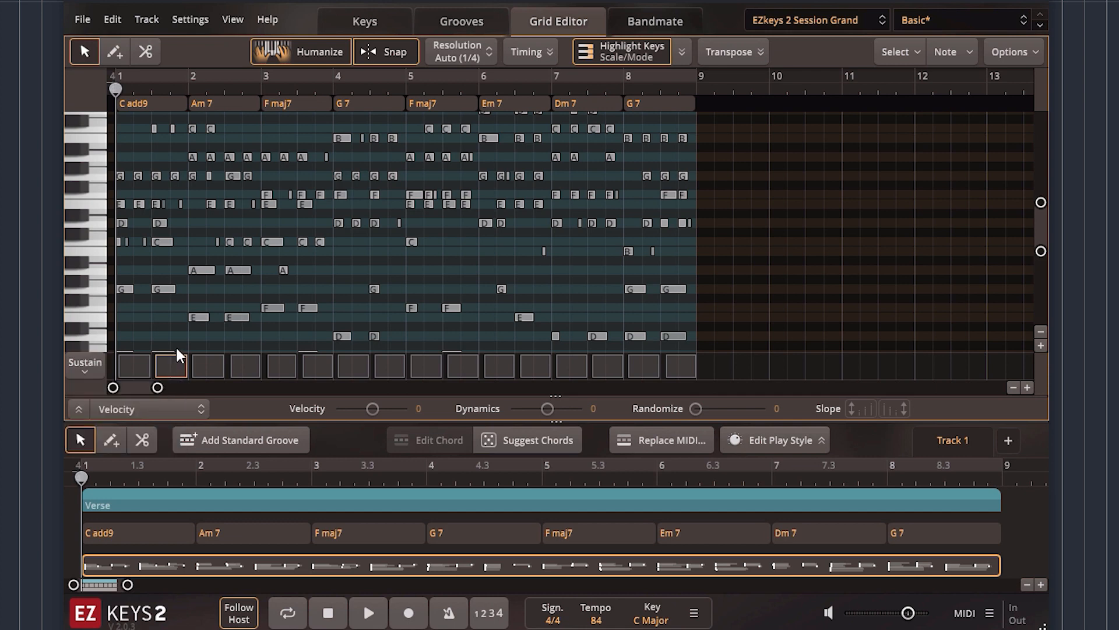
Step: Zoom and scroll the note grid horizontally and vertically to examine the merged block's notes from bar 1 to 8
{"action": "mouse_move", "coordinate": [143, 389]}
{"action": "left_mouse_down"}
{"action": "mouse_move", "coordinate": [159, 389]}
{"action": "mouse_move", "coordinate": [141, 391]}
{"action": "left_mouse_up"}
{"action": "left_click_drag", "start_coordinate": [1036, 225], "coordinate": [1040, 220]}
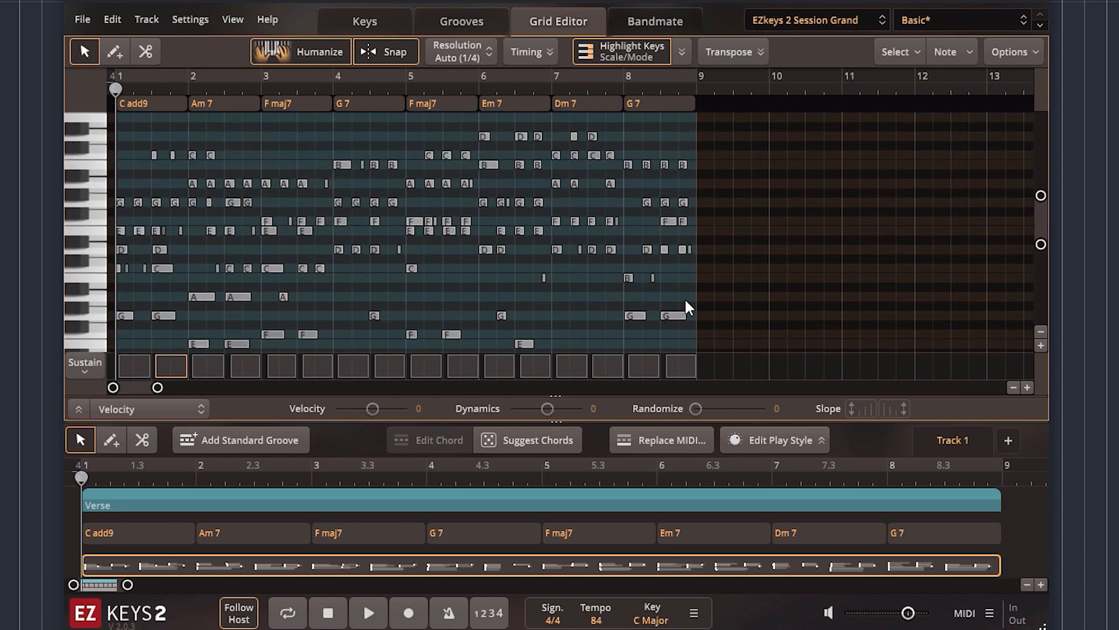
{"action": "mouse_move", "coordinate": [157, 387]}
{"action": "left_mouse_down"}
{"action": "mouse_move", "coordinate": [229, 387]}
{"action": "mouse_move", "coordinate": [150, 387]}
{"action": "left_mouse_up"}
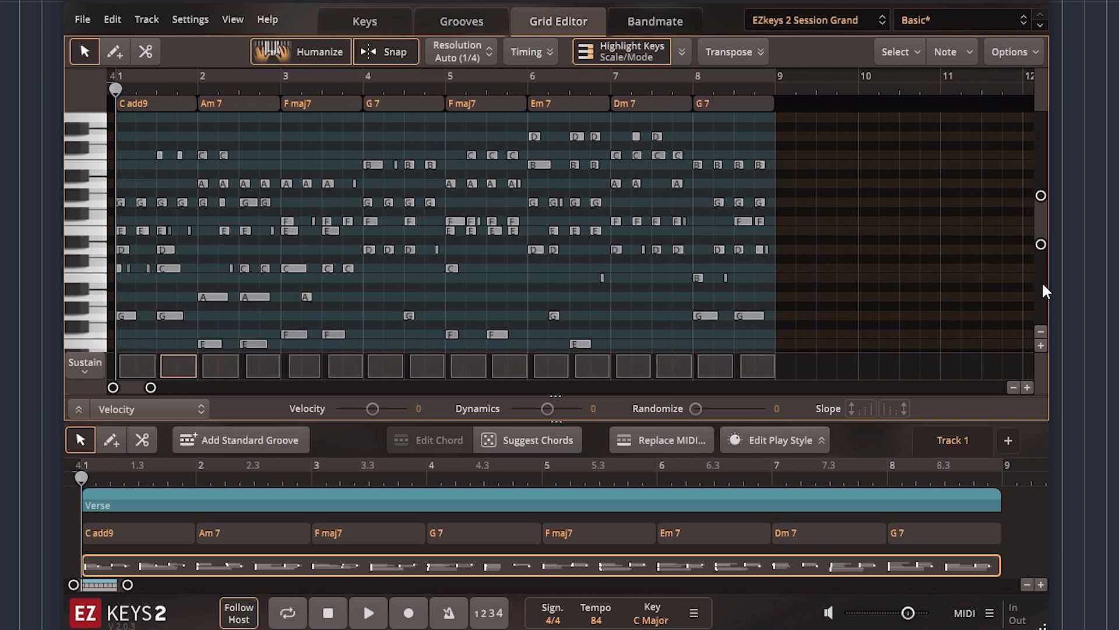
{"action": "left_click", "coordinate": [1027, 387]}
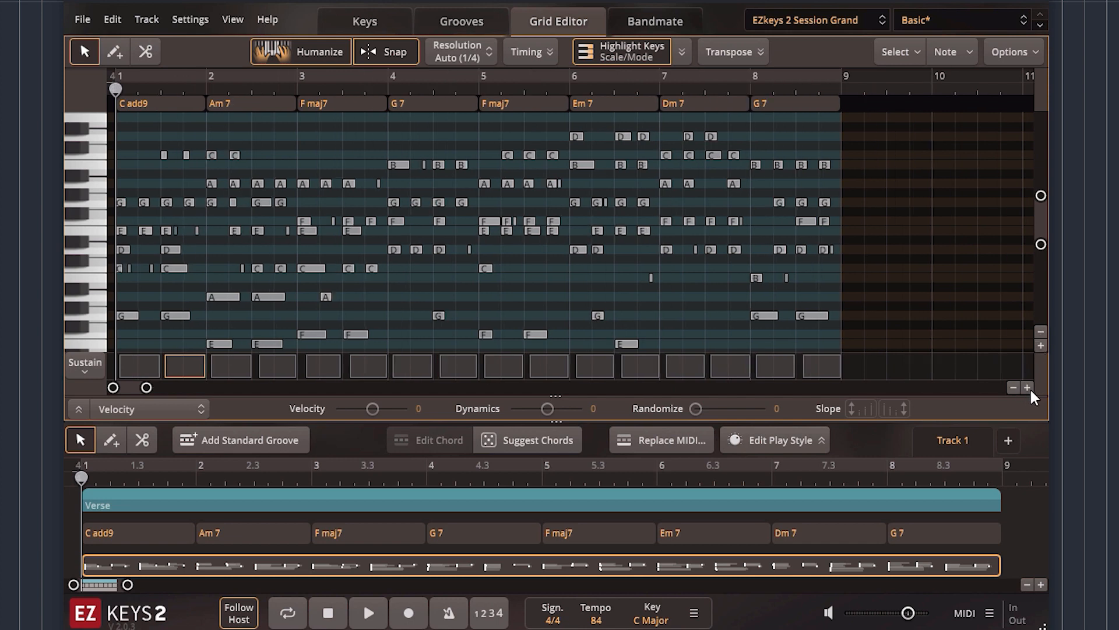
{"action": "left_click", "coordinate": [1015, 388]}
{"action": "left_click", "coordinate": [1041, 331]}
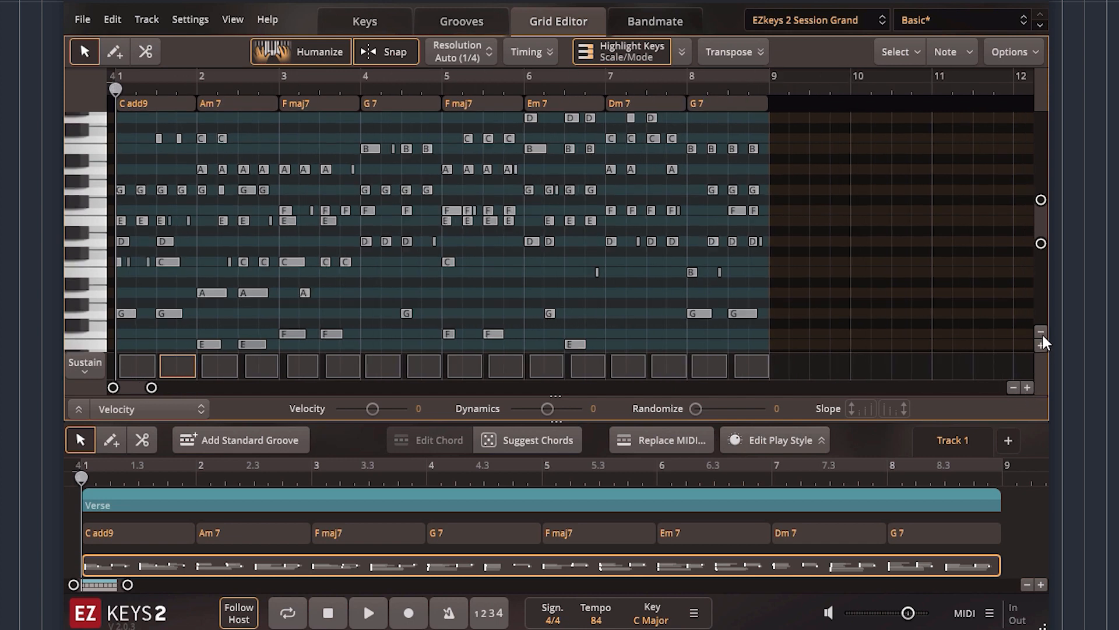
{"action": "left_click", "coordinate": [1041, 332]}
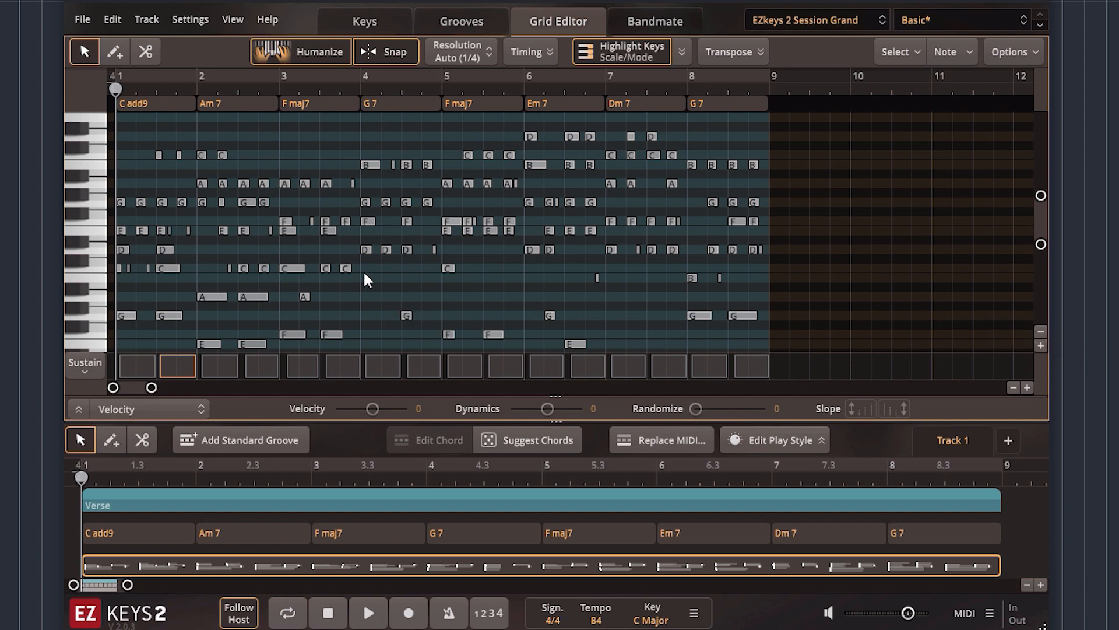
{"action": "scroll", "coordinate": [365, 274], "scroll_direction": "down", "scroll_amount": 6}
{"action": "scroll", "coordinate": [364, 274], "scroll_direction": "up", "scroll_amount": 2}
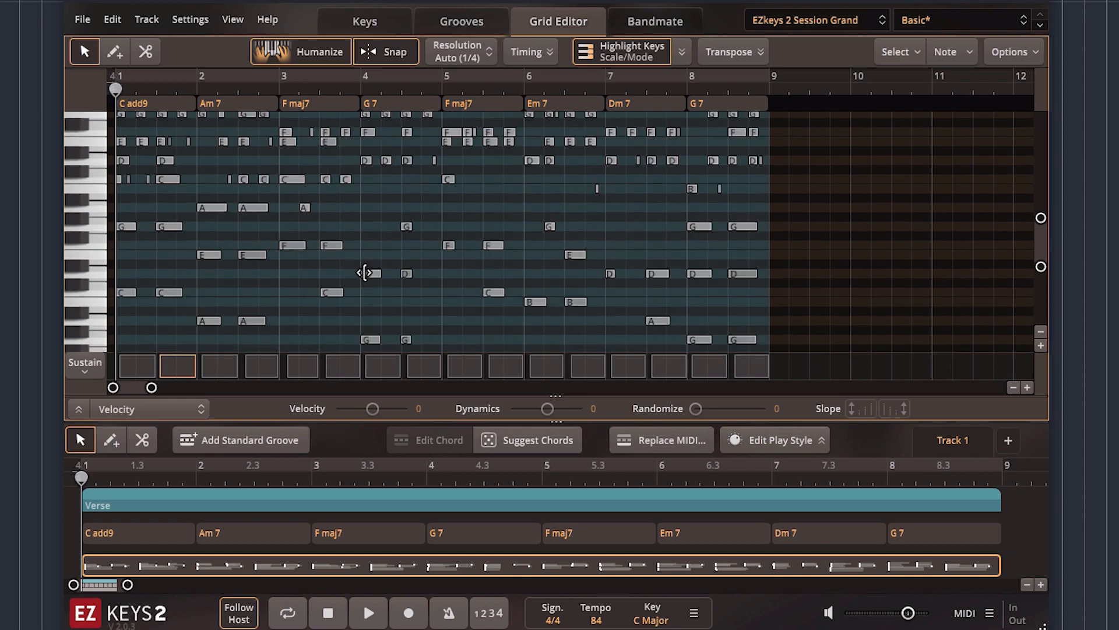
Step: Examine the merged block's higher and lower notes, chord names and sustain lane across bars 1 to 8
{"action": "scroll", "coordinate": [365, 272], "scroll_direction": "up", "scroll_amount": 6}
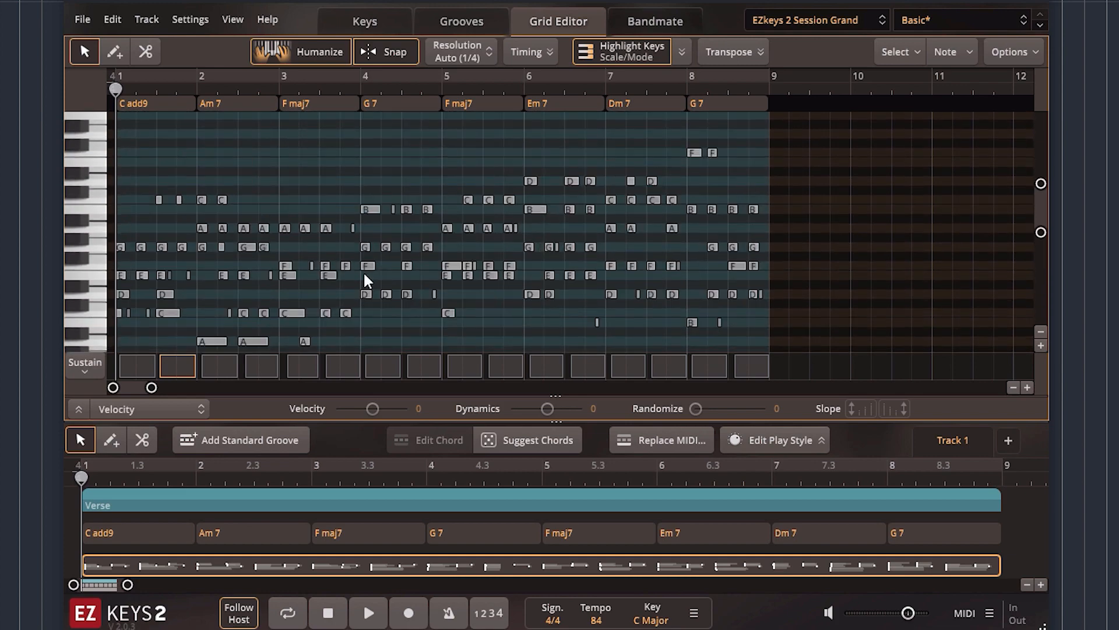
{"action": "scroll", "coordinate": [364, 272], "scroll_direction": "down", "scroll_amount": 2}
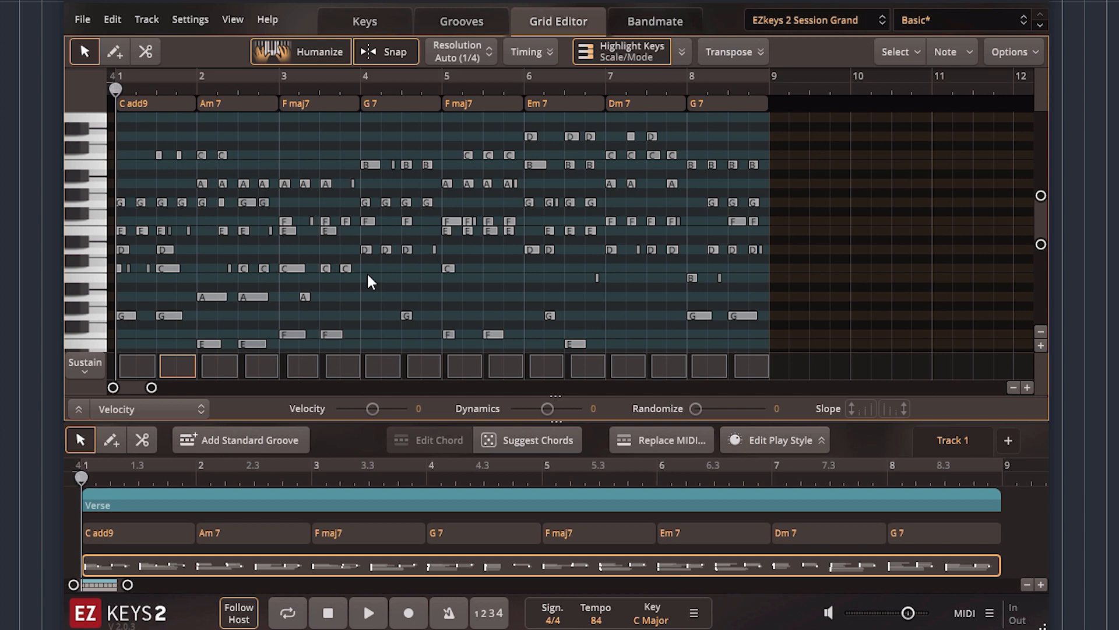
{"action": "scroll", "coordinate": [368, 276], "scroll_direction": "right", "scroll_amount": 6}
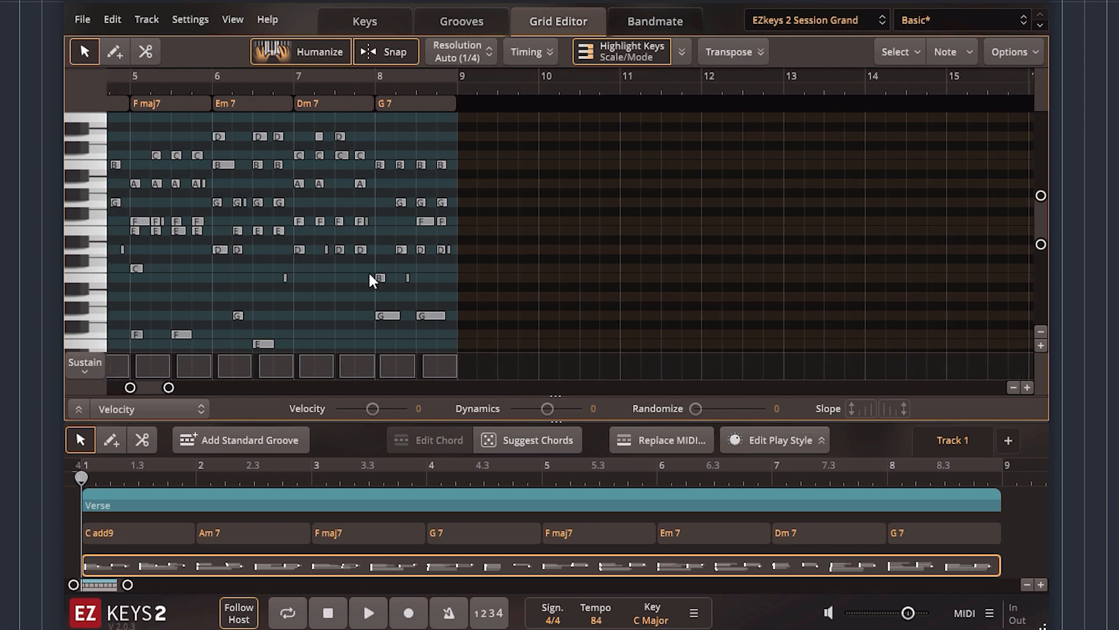
{"action": "scroll", "coordinate": [368, 271], "scroll_direction": "left", "scroll_amount": 6}
{"action": "scroll", "coordinate": [369, 271], "scroll_direction": "right", "scroll_amount": 4}
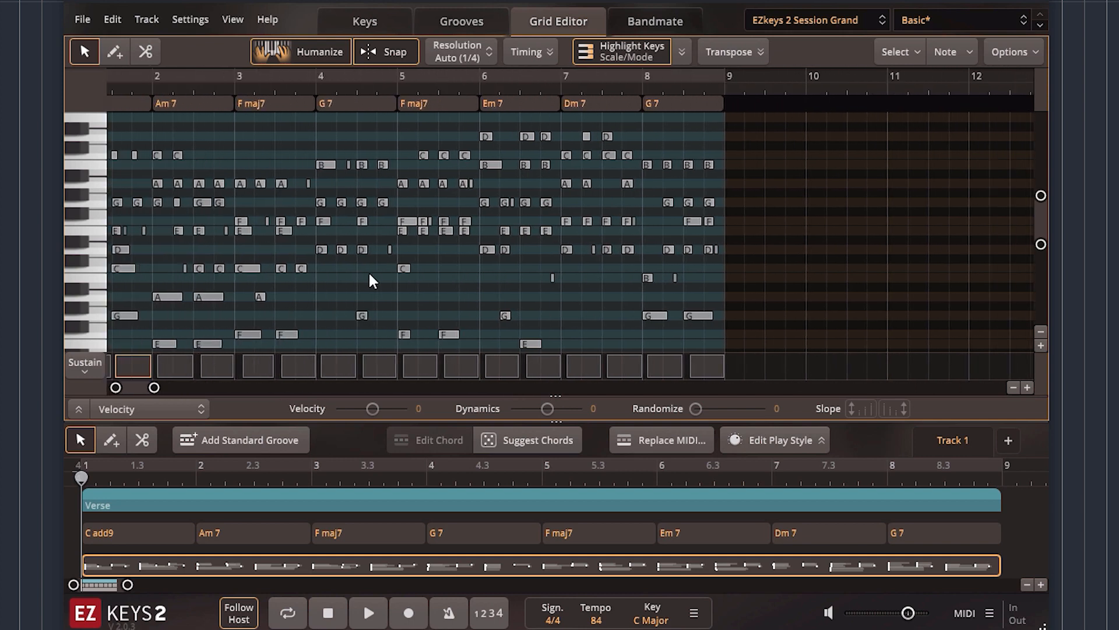
{"action": "scroll", "coordinate": [369, 272], "scroll_direction": "left", "scroll_amount": 4}
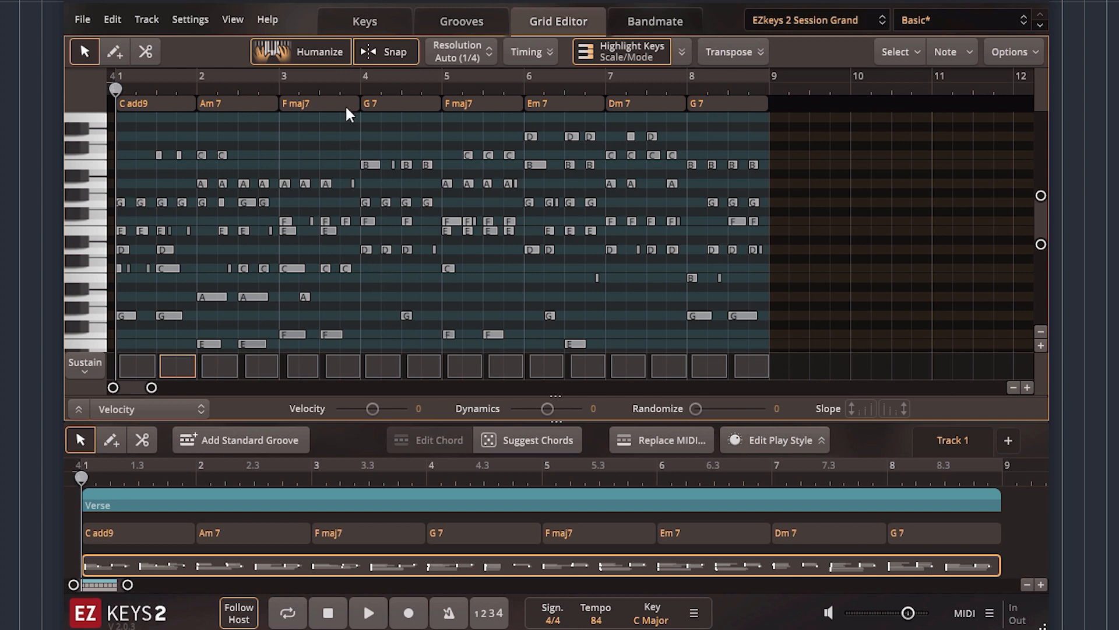
{"action": "scroll", "coordinate": [345, 107], "scroll_direction": "right", "scroll_amount": 2}
{"action": "scroll", "coordinate": [346, 111], "scroll_direction": "left", "scroll_amount": 2}
{"action": "scroll", "coordinate": [348, 359], "scroll_direction": "right", "scroll_amount": 6}
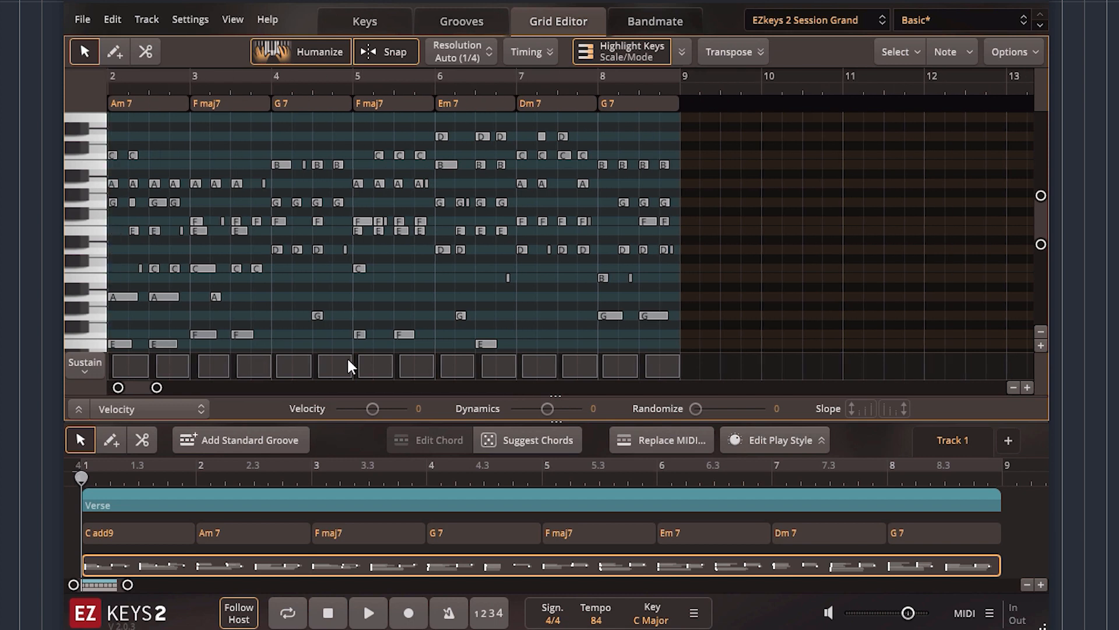
{"action": "scroll", "coordinate": [348, 361], "scroll_direction": "left", "scroll_amount": 6}
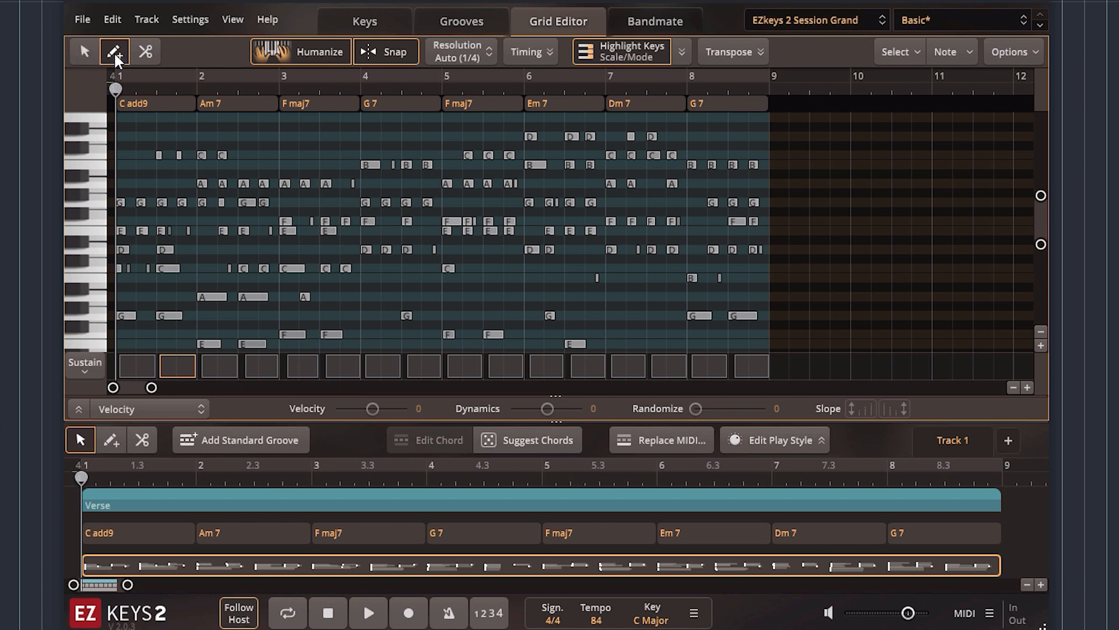
Step: Lengthen the second high C note in bar 2 so that it ends on beat 3
{"action": "left_click", "coordinate": [145, 53]}
{"action": "left_click", "coordinate": [92, 53]}
{"action": "left_click", "coordinate": [159, 155]}
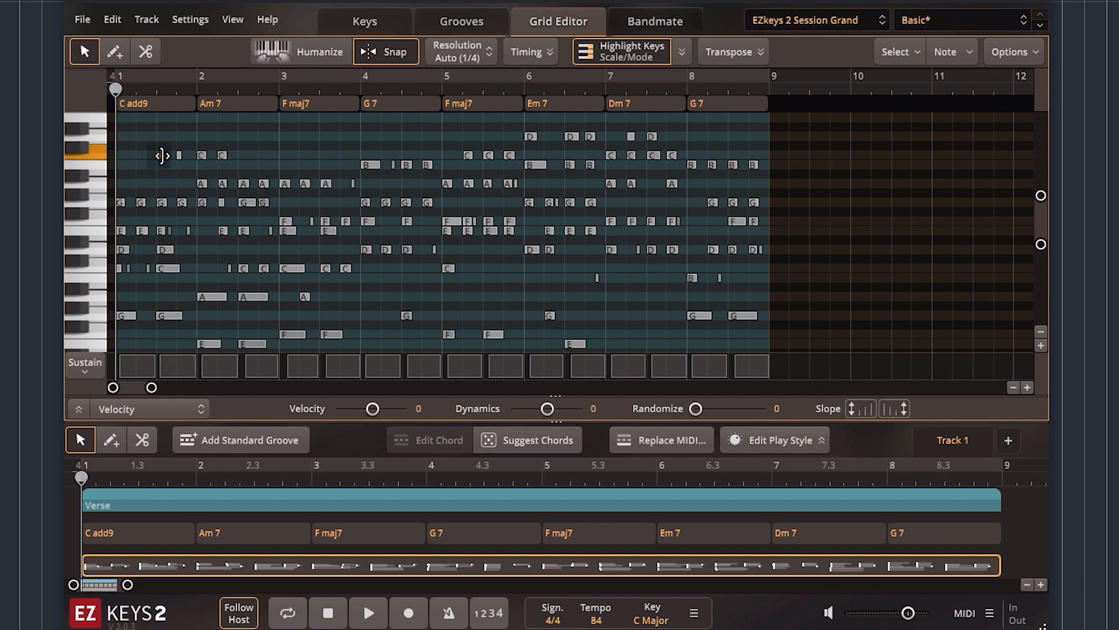
{"action": "left_click", "coordinate": [161, 155]}
{"action": "mouse_move", "coordinate": [225, 157]}
{"action": "left_mouse_down"}
{"action": "mouse_move", "coordinate": [264, 158]}
{"action": "mouse_move", "coordinate": [239, 162]}
{"action": "mouse_move", "coordinate": [225, 138]}
{"action": "mouse_move", "coordinate": [225, 155]}
{"action": "mouse_move", "coordinate": [267, 154]}
{"action": "mouse_move", "coordinate": [229, 160]}
{"action": "left_mouse_up"}
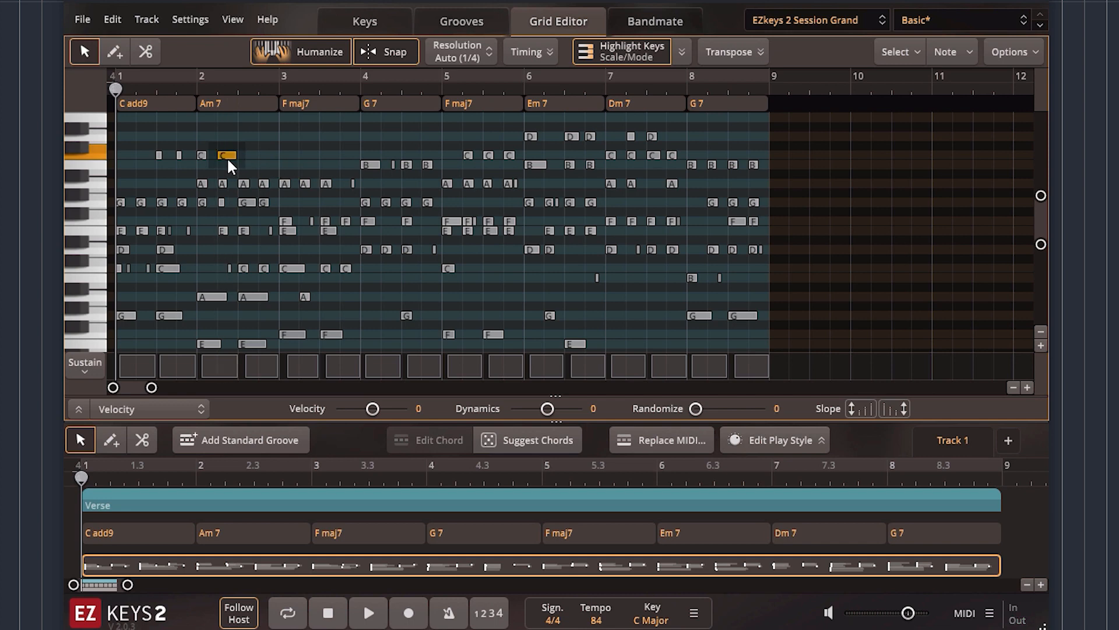
Step: Select the four high C notes in bars 1 and 2, add the first two A notes below them, and adjust the selection at bar 1's C notes
{"action": "left_click_drag", "start_coordinate": [150, 136], "coordinate": [259, 166]}
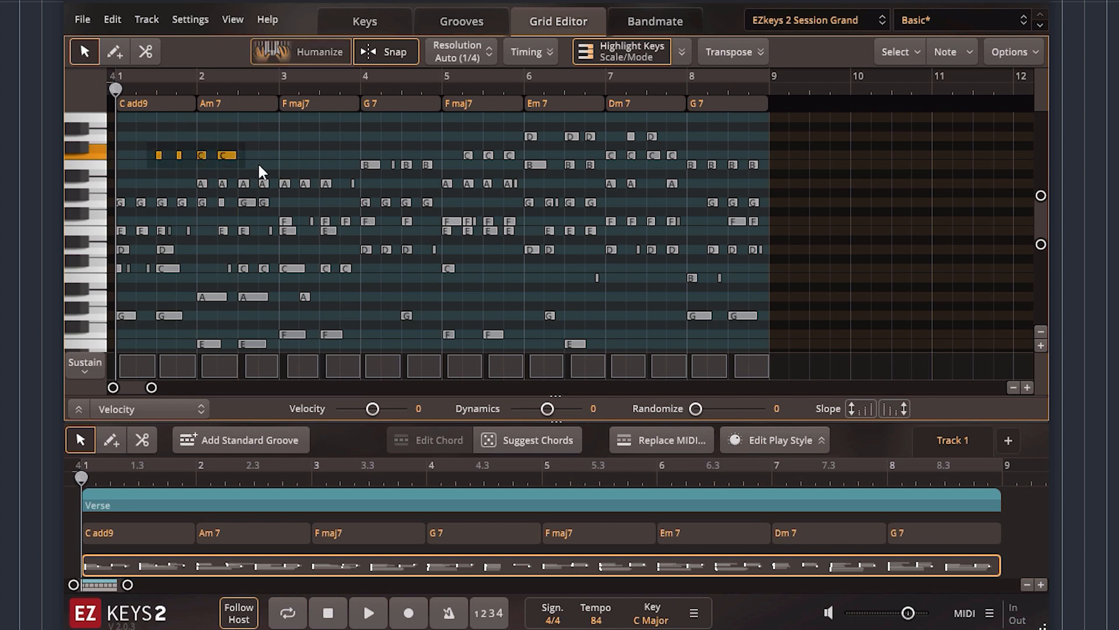
{"action": "left_click", "coordinate": [202, 182], "text": "shift"}
{"action": "left_click", "coordinate": [223, 184], "text": "shift"}
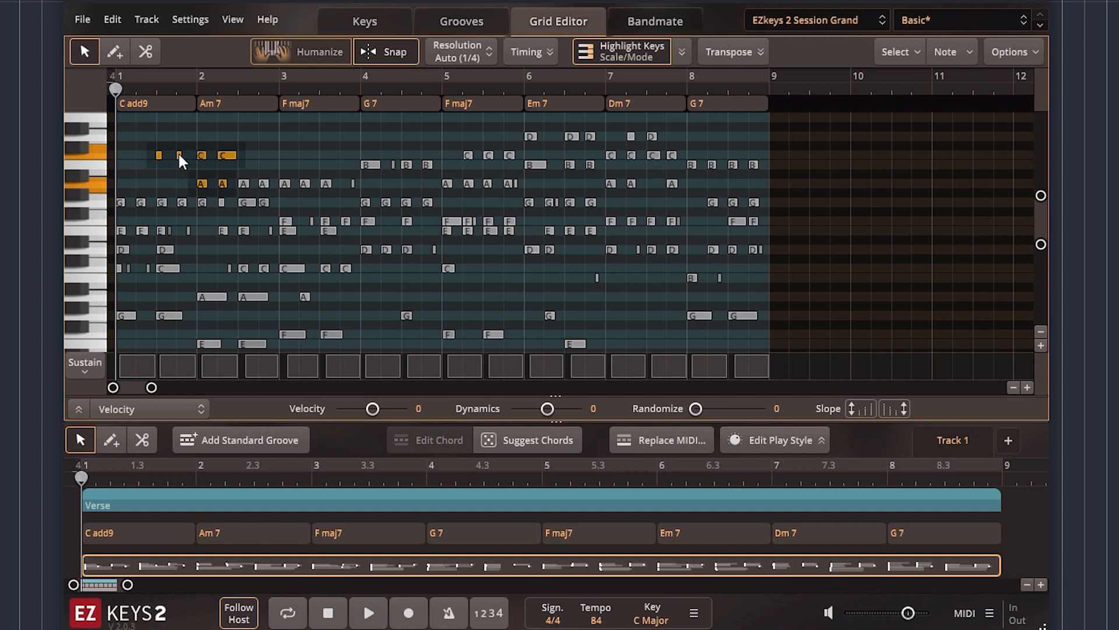
{"action": "left_click", "coordinate": [158, 155], "text": "shift"}
{"action": "mouse_move", "coordinate": [227, 163]}
{"action": "left_mouse_down"}
{"action": "mouse_move", "coordinate": [227, 148]}
{"action": "mouse_move", "coordinate": [237, 158]}
{"action": "left_mouse_up"}
Step: Draw two C4 notes in bar 3 with the Pencil tool, the second one filling beats 3 and 4, and erase both
{"action": "left_click", "coordinate": [123, 58]}
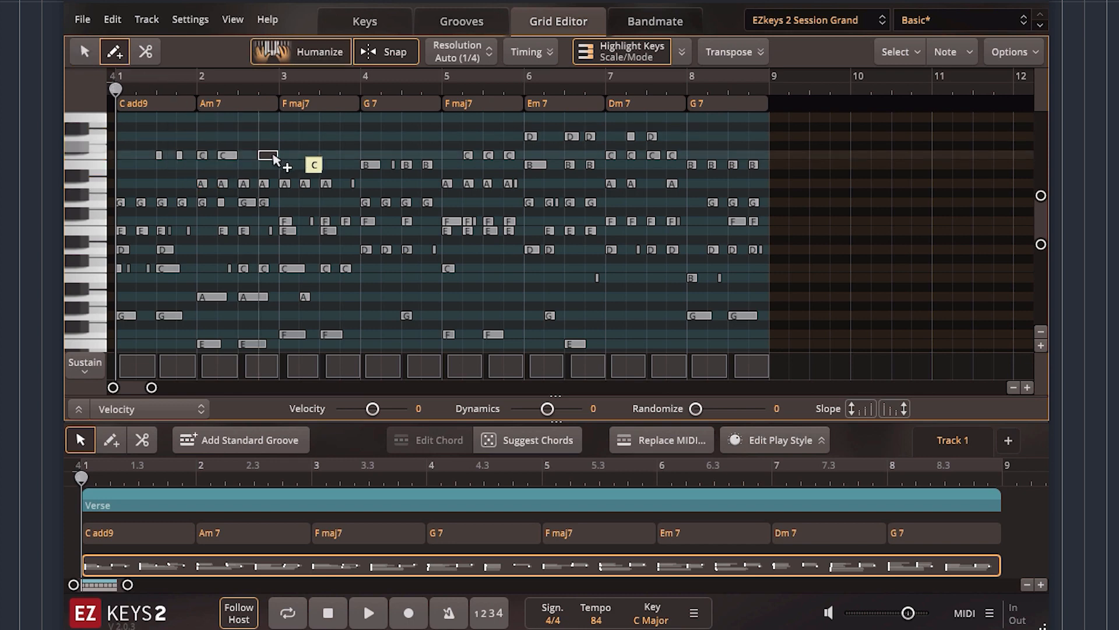
{"action": "left_click", "coordinate": [288, 157]}
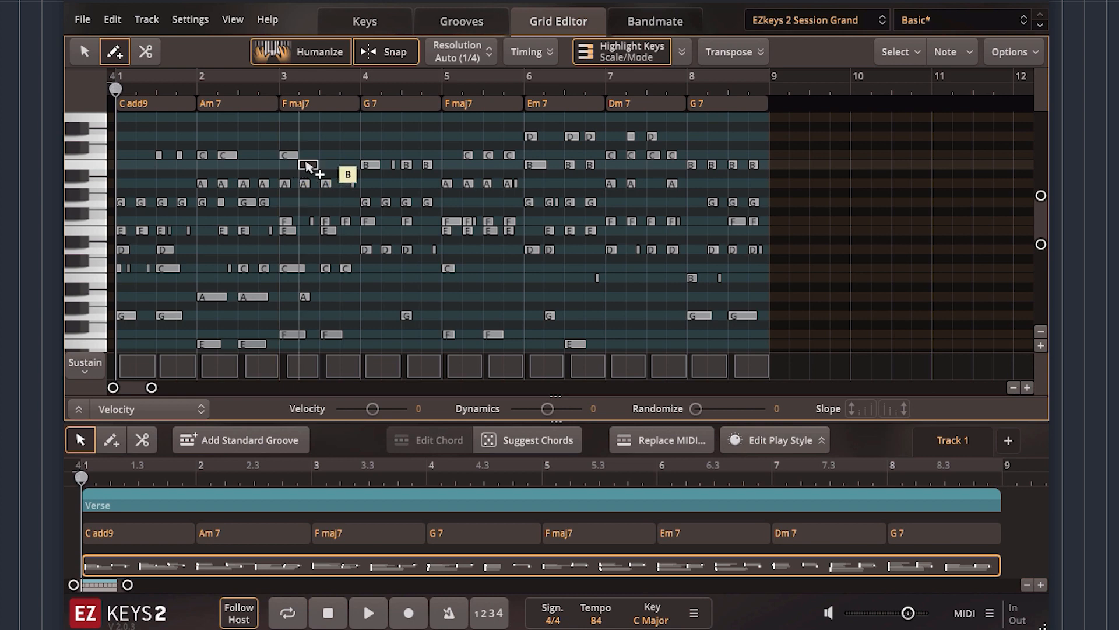
{"action": "mouse_move", "coordinate": [324, 158]}
{"action": "left_mouse_down"}
{"action": "mouse_move", "coordinate": [428, 158]}
{"action": "mouse_move", "coordinate": [356, 161]}
{"action": "left_mouse_up"}
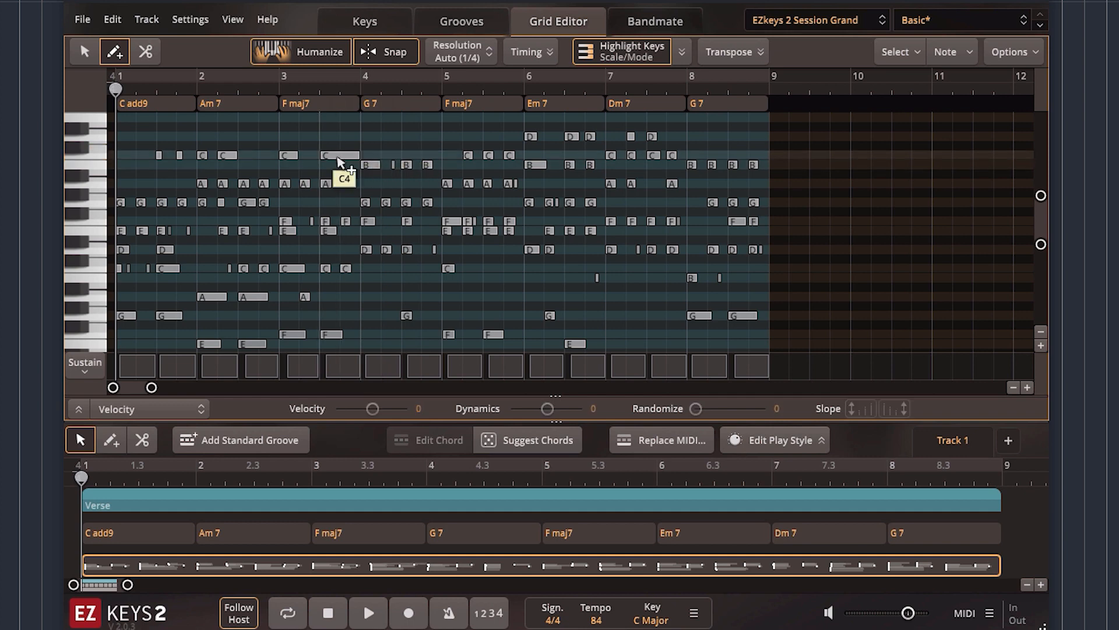
{"action": "left_click", "coordinate": [339, 158]}
{"action": "left_click", "coordinate": [291, 158]}
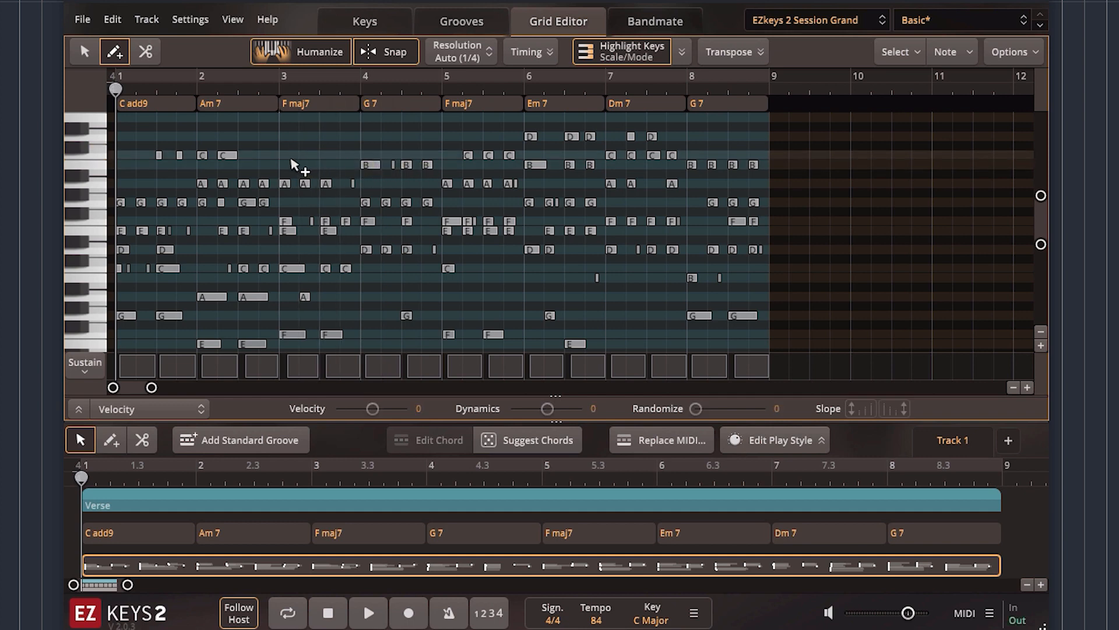
Step: Split the low A note at the start of bar 2 an eighth note in with the Split tool, and undo the split
{"action": "left_click", "coordinate": [151, 56]}
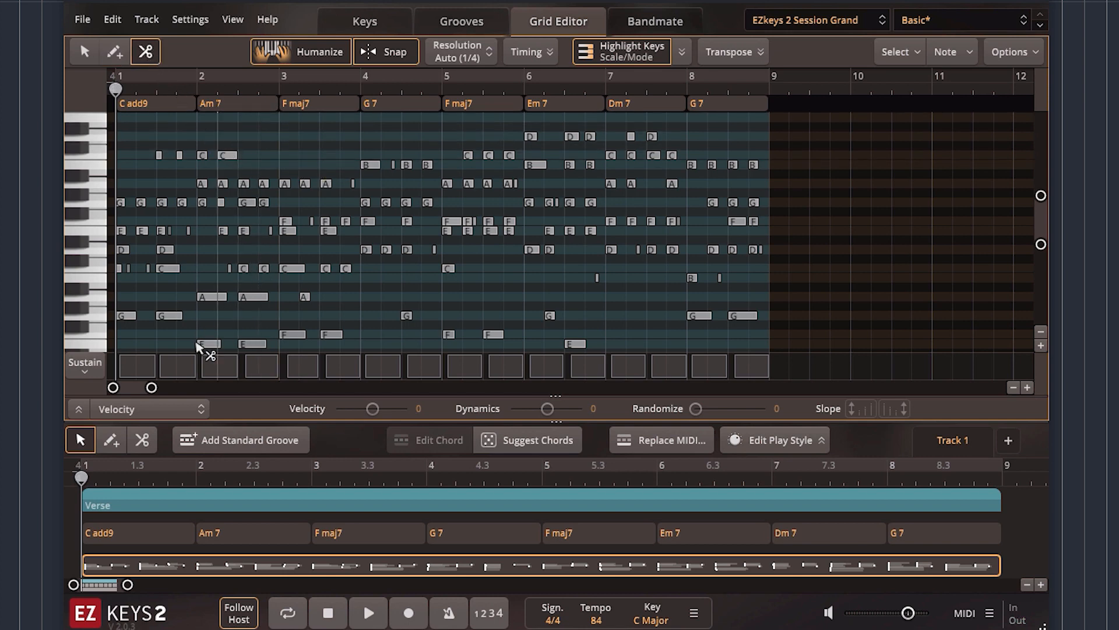
{"action": "left_click_drag", "start_coordinate": [151, 387], "coordinate": [128, 388]}
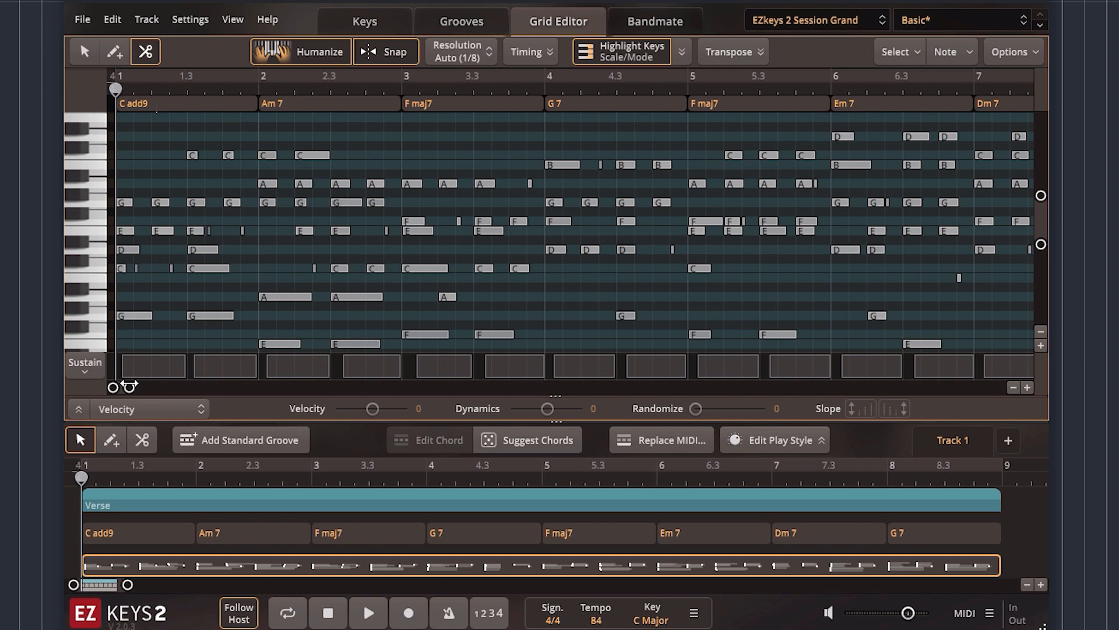
{"action": "left_click", "coordinate": [283, 310]}
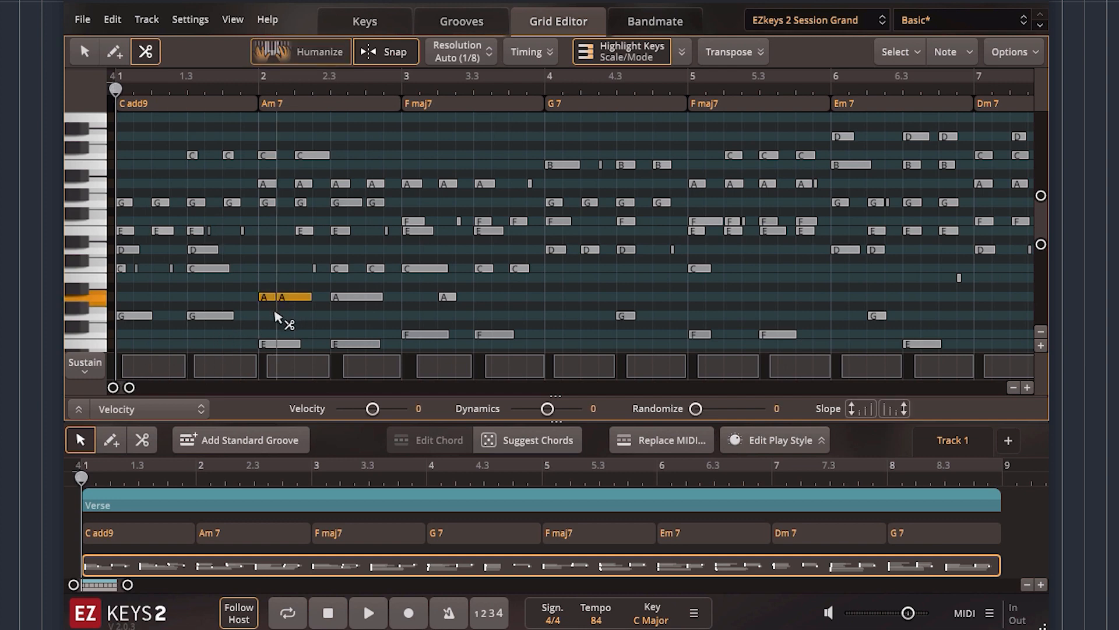
{"action": "key", "text": "ctrl+z"}
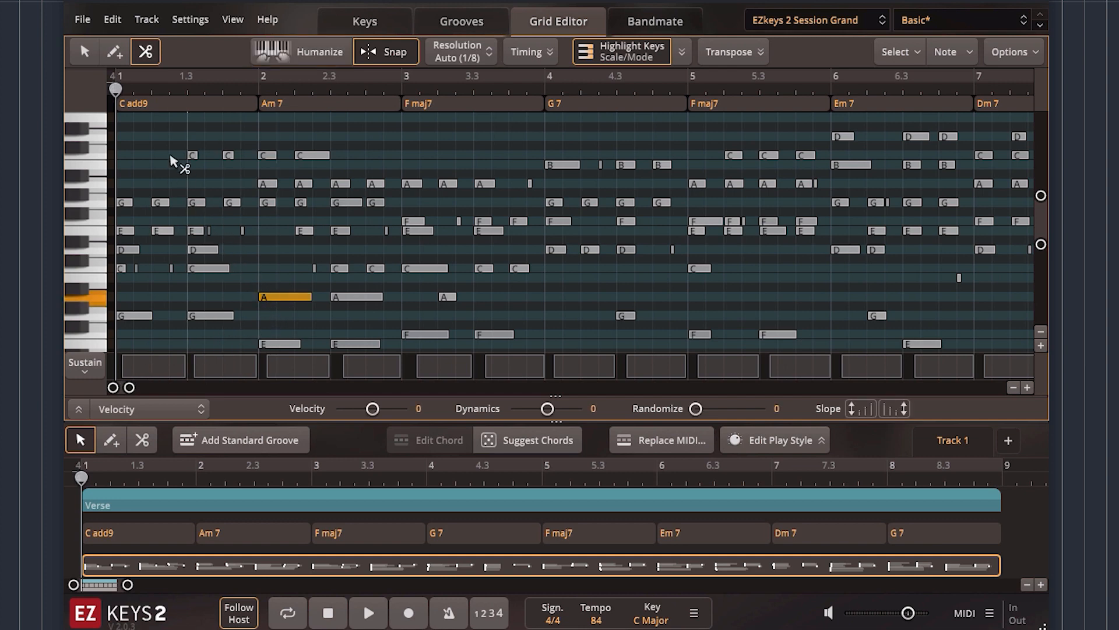
Step: Split the low A note at the start of bar 2 an eighth note in with the Select tool, and select its first part
{"action": "left_click", "coordinate": [88, 56]}
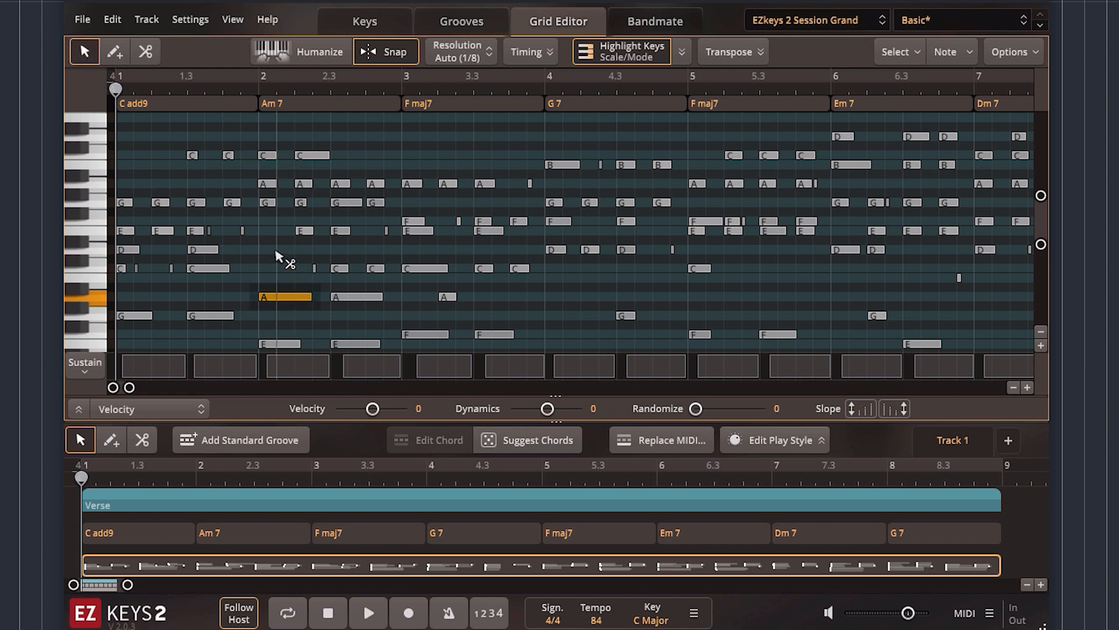
{"action": "left_click", "coordinate": [281, 298]}
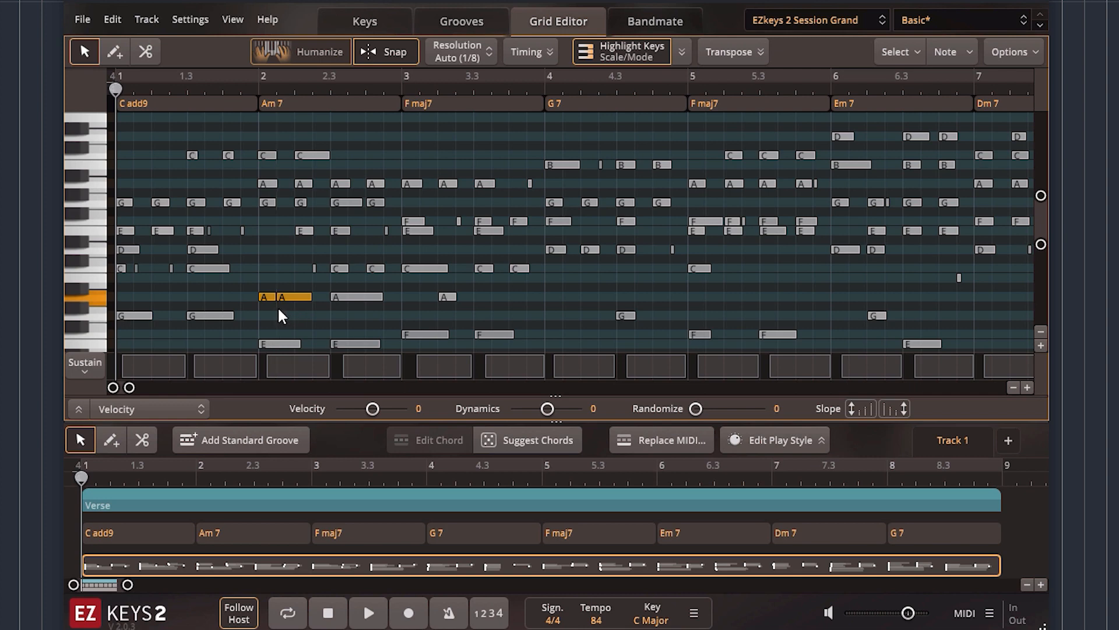
{"action": "key", "text": "Left"}
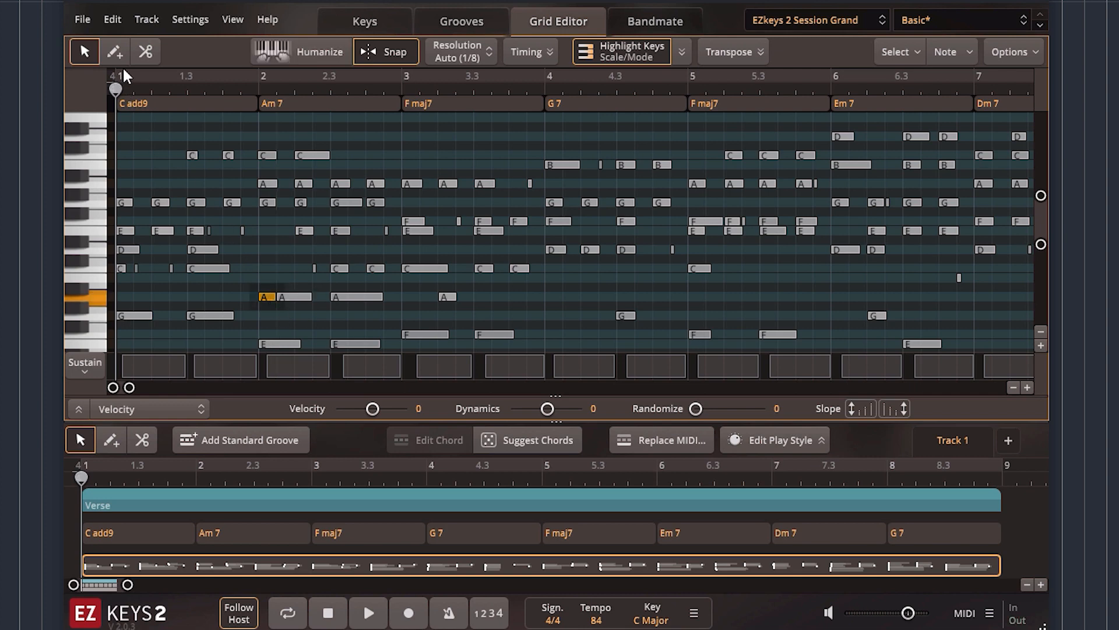
Step: Select individual low A notes in bar 2 directly from the Pencil tool and the Split tool
{"action": "left_click", "coordinate": [116, 51]}
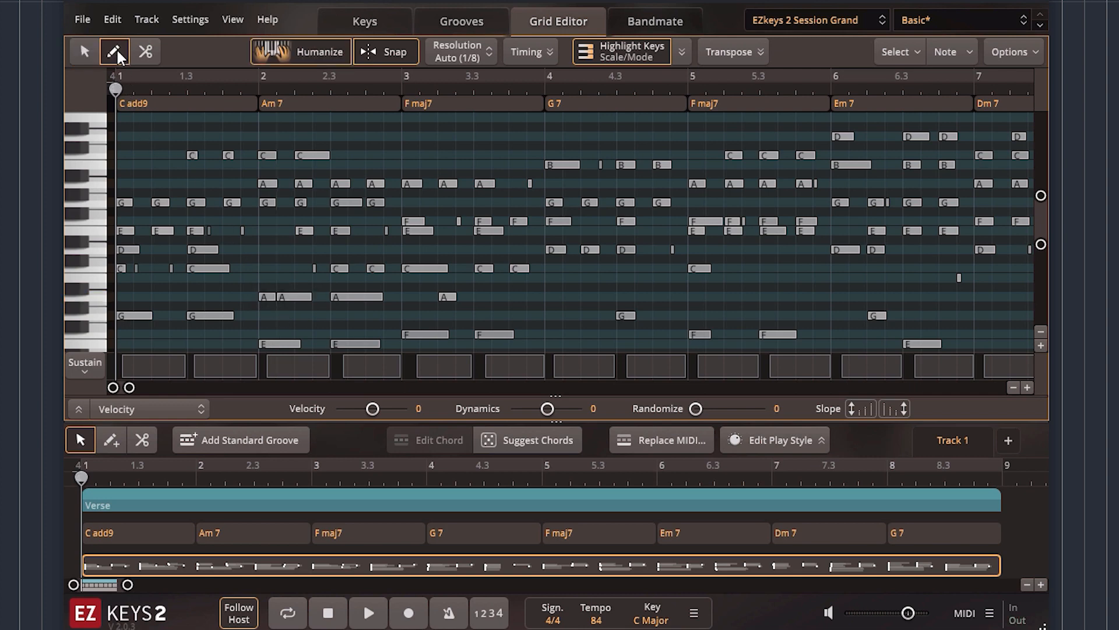
{"action": "left_click", "coordinate": [294, 298]}
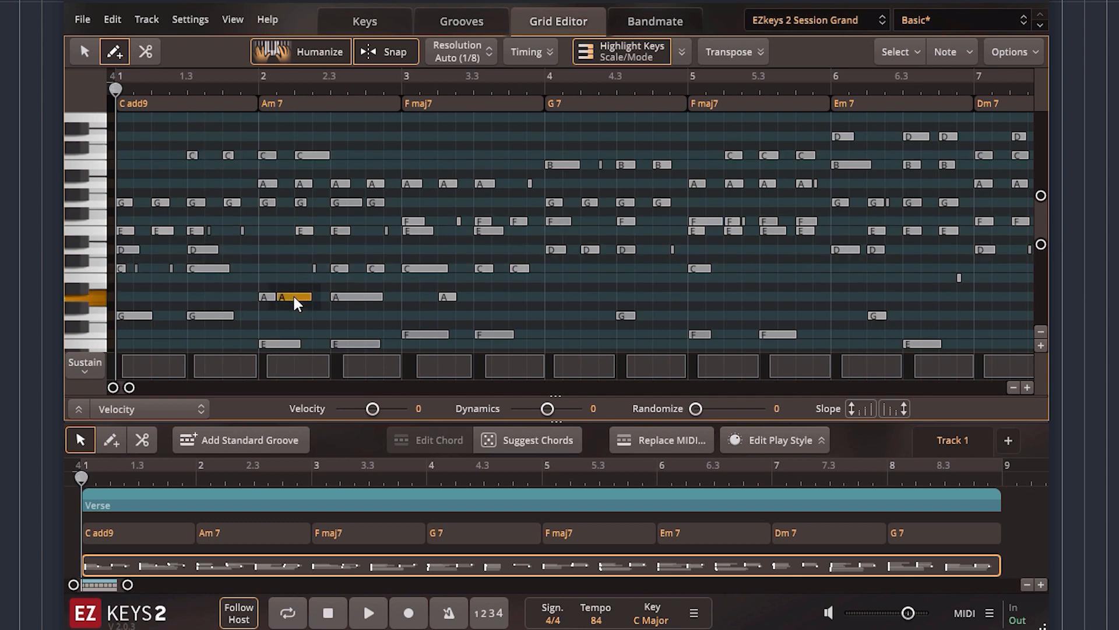
{"action": "left_click", "coordinate": [361, 297]}
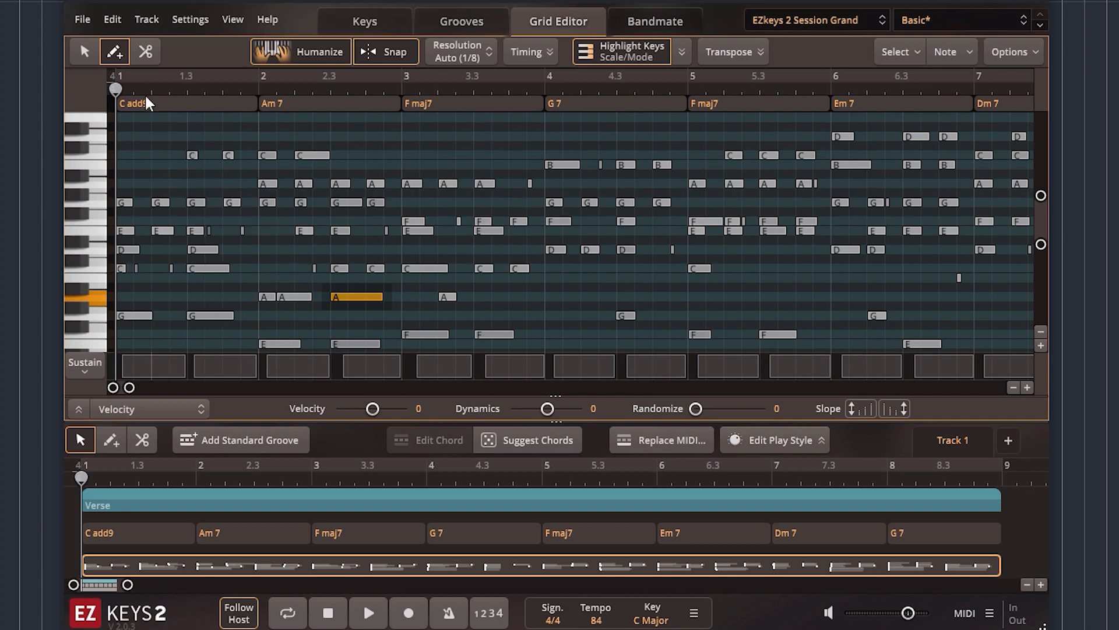
{"action": "left_click", "coordinate": [144, 53]}
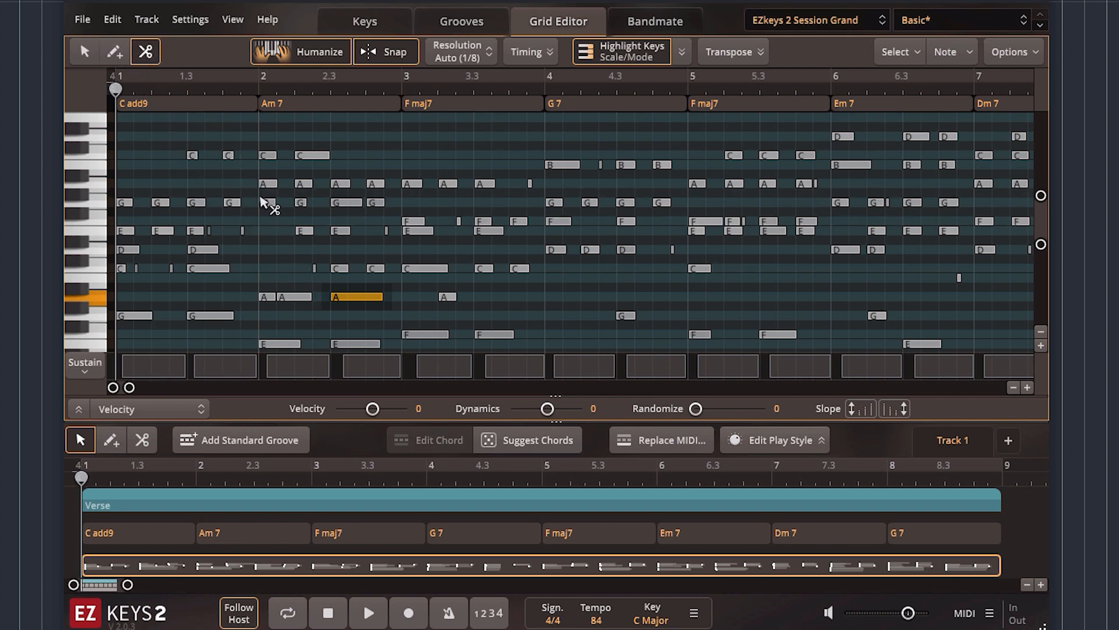
{"action": "left_click", "coordinate": [298, 295]}
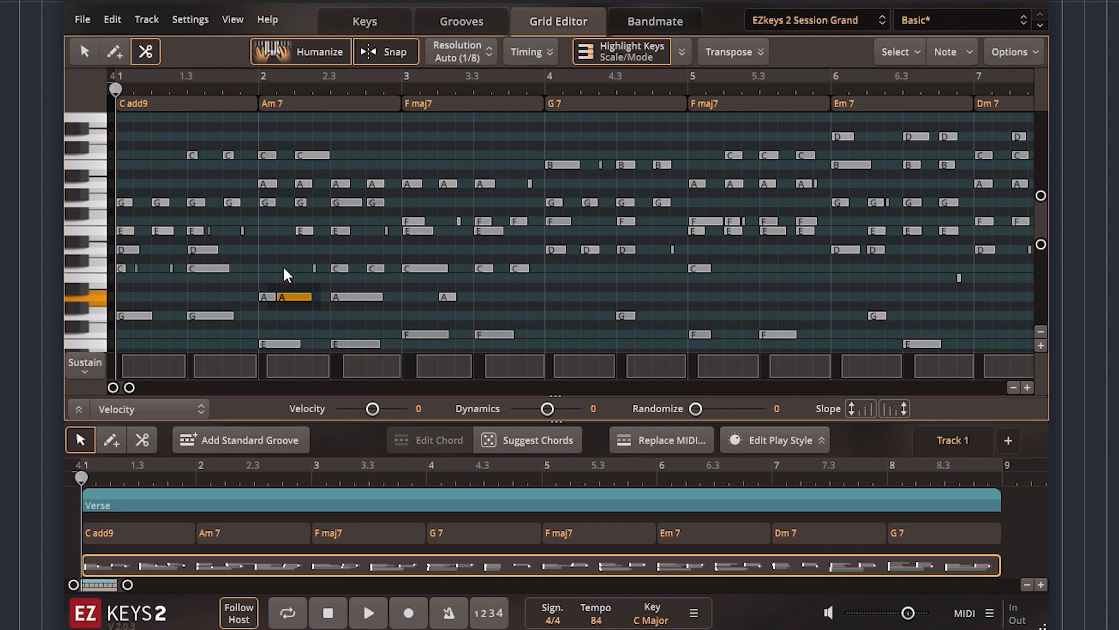
Step: Cycle through the Select, Pencil and Split tools of the note grid and return to the Select tool
{"action": "left_click", "coordinate": [85, 51]}
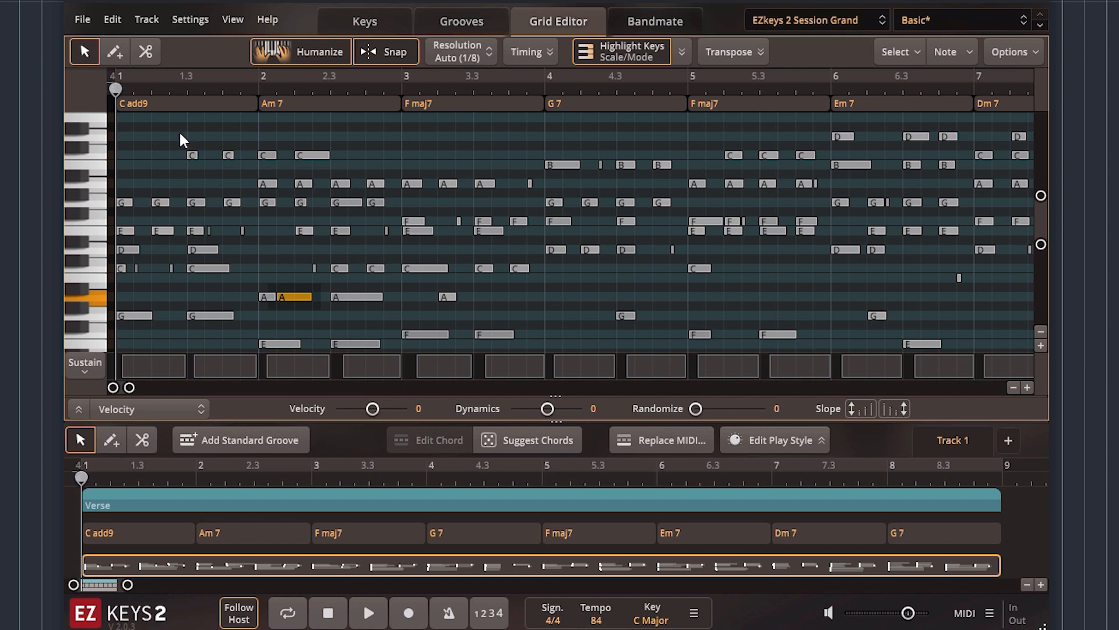
{"action": "left_click", "coordinate": [114, 51]}
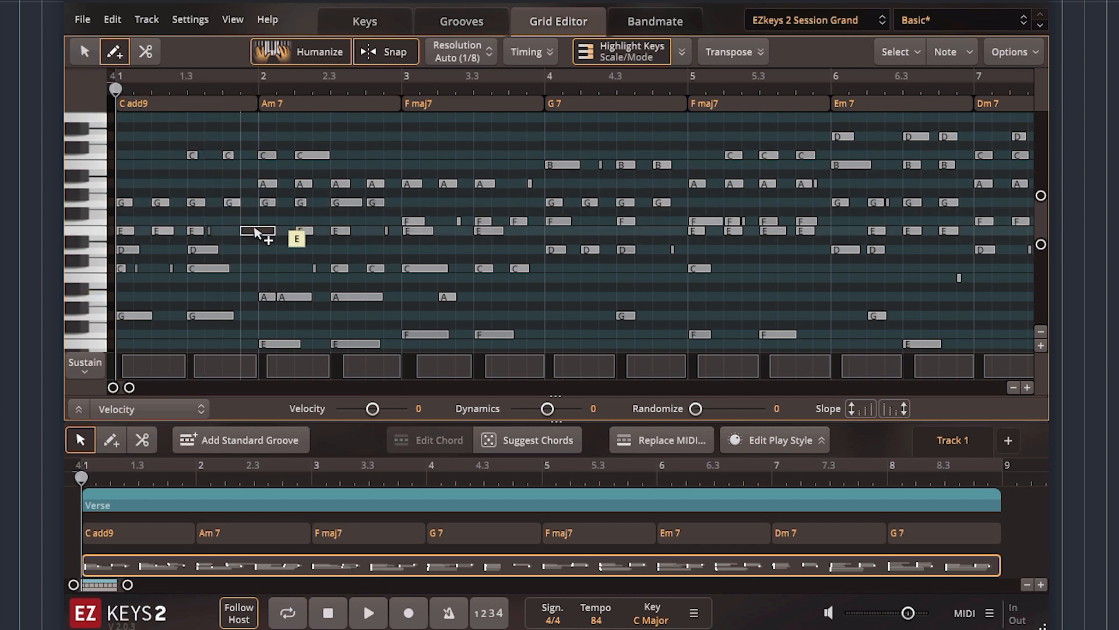
{"action": "key", "text": "3"}
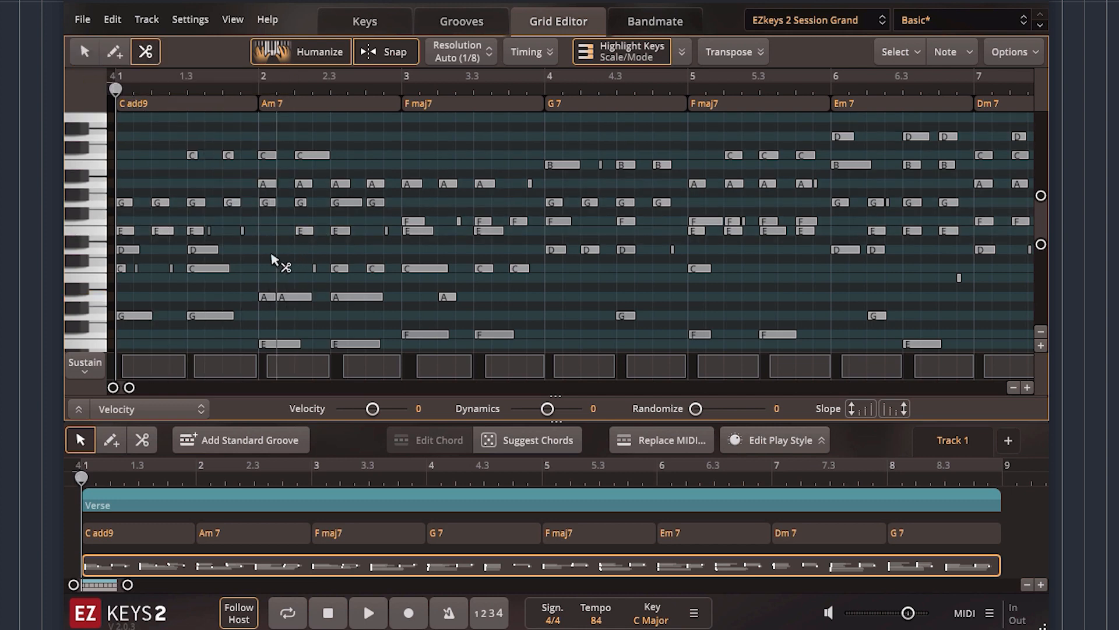
{"action": "key", "text": "2"}
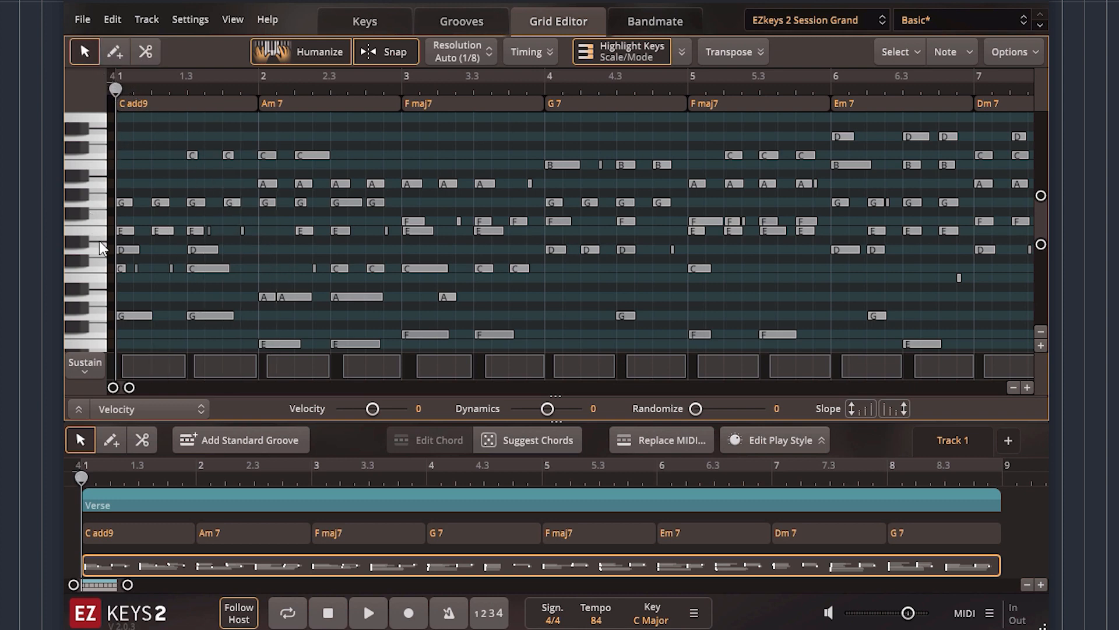
Step: Select all notes on the upper G key, shift them a semitone up and back, then a semitone down and back, and deselect them
{"action": "left_click", "coordinate": [105, 203]}
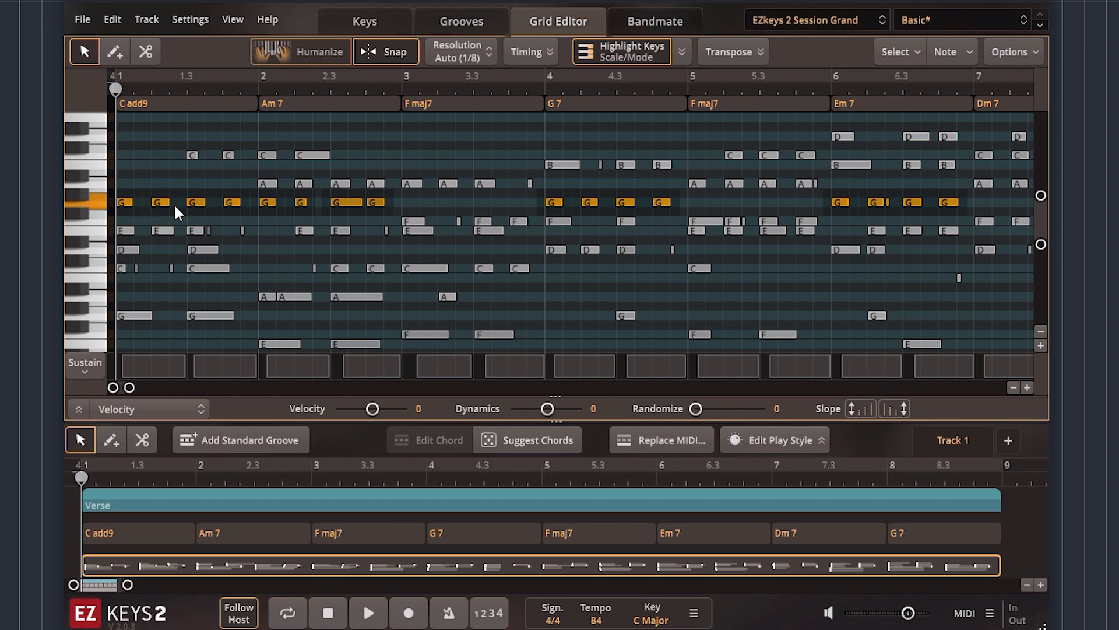
{"action": "key", "text": "Up"}
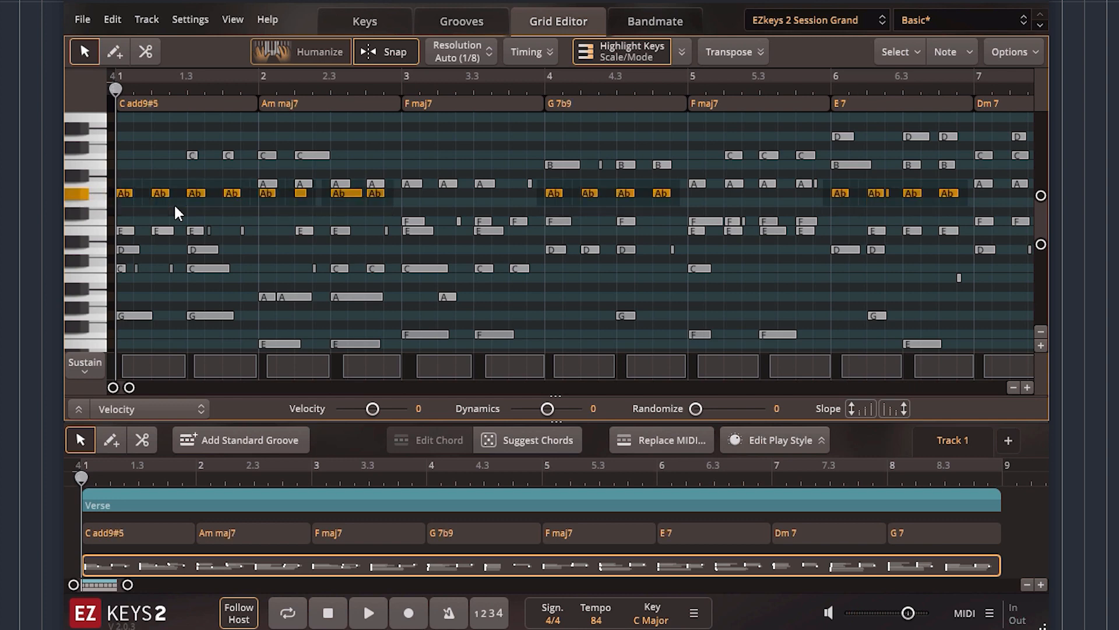
{"action": "key", "text": "Down"}
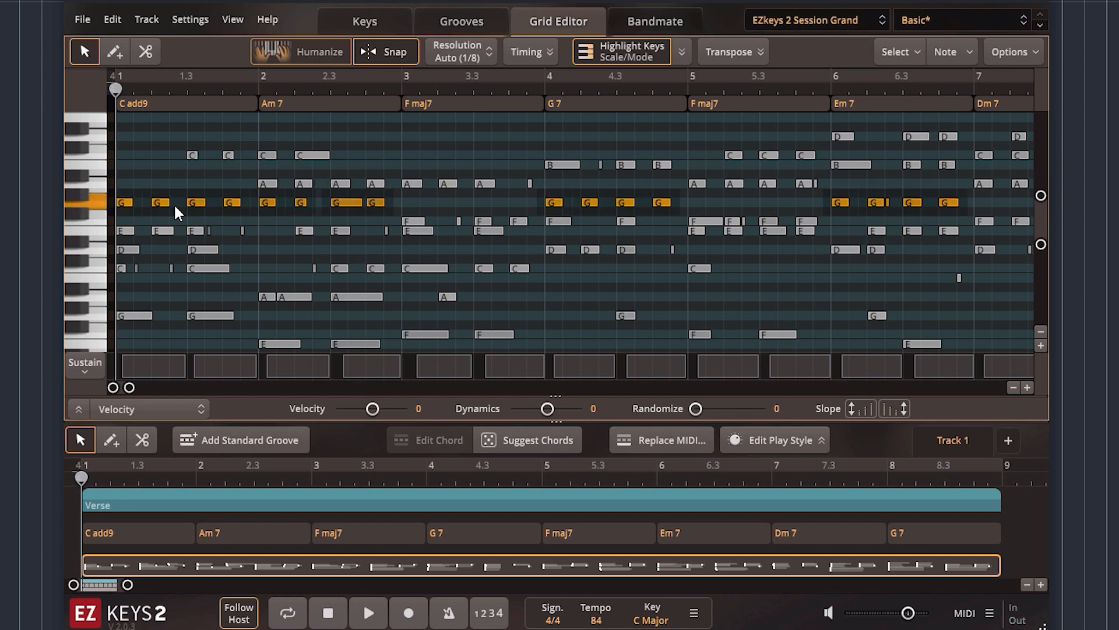
{"action": "key", "text": "Down"}
{"action": "key", "text": "Up"}
{"action": "left_click", "coordinate": [213, 219]}
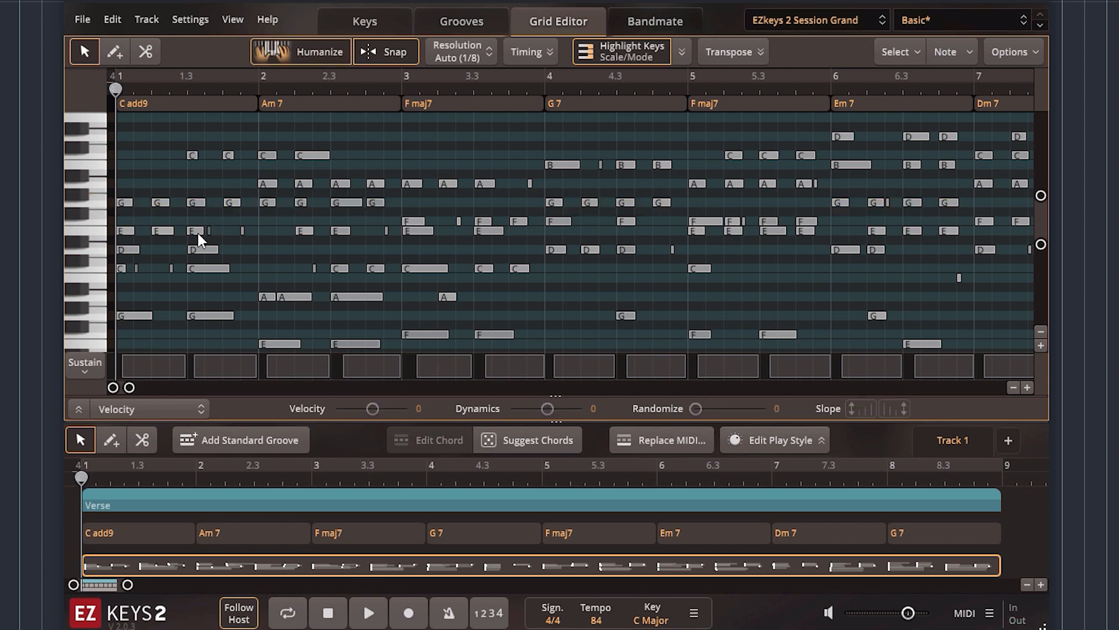
Step: Mute the E note on beat 3 of bar 1 and deselect it
{"action": "right_click", "coordinate": [197, 233]}
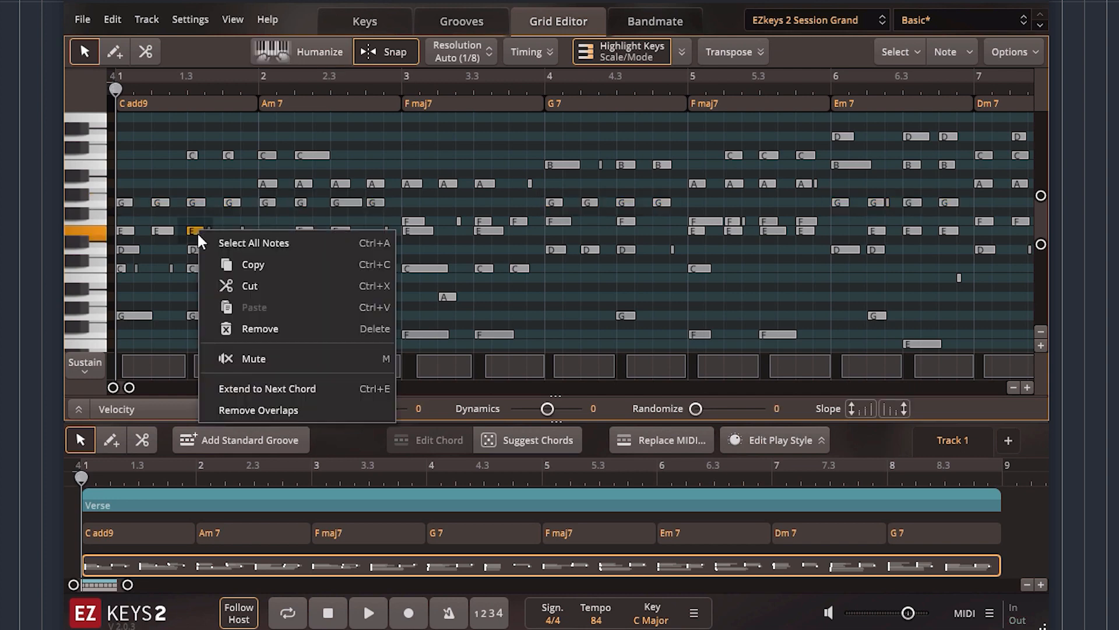
{"action": "left_click", "coordinate": [262, 361]}
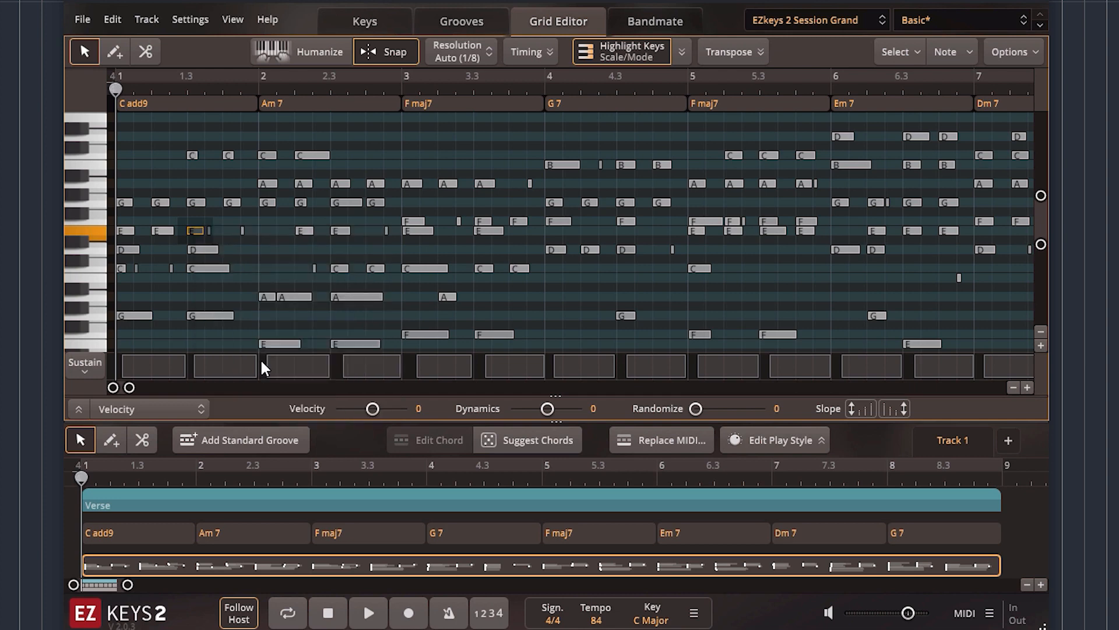
{"action": "left_click", "coordinate": [238, 275]}
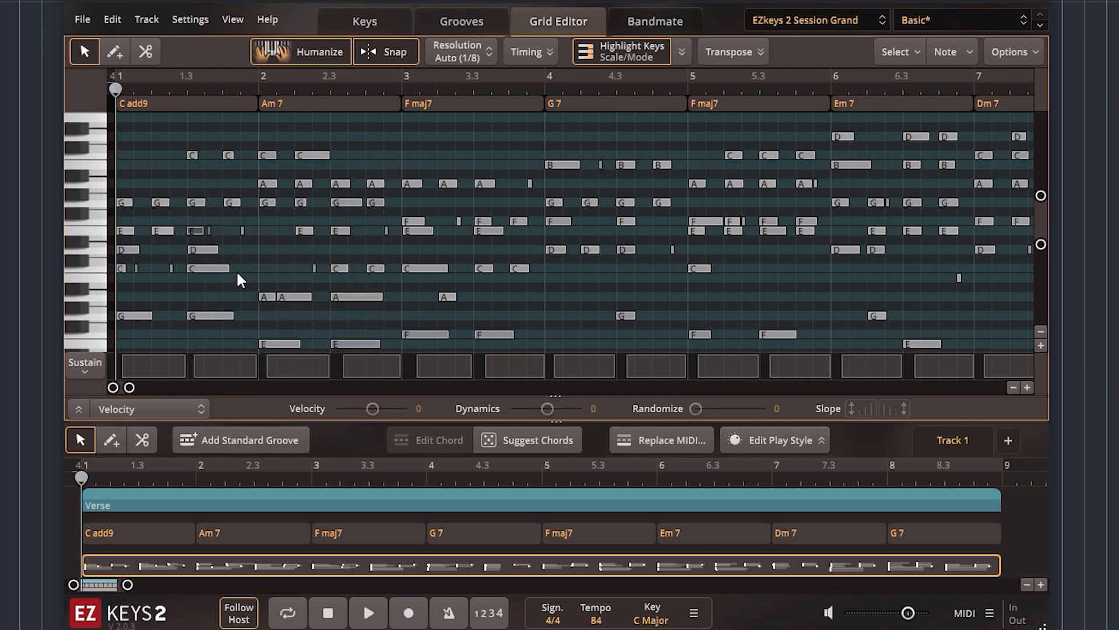
Step: Unmute the E note on beat 3 of bar 1 and clear the selection
{"action": "left_click", "coordinate": [198, 233]}
{"action": "right_click", "coordinate": [198, 232]}
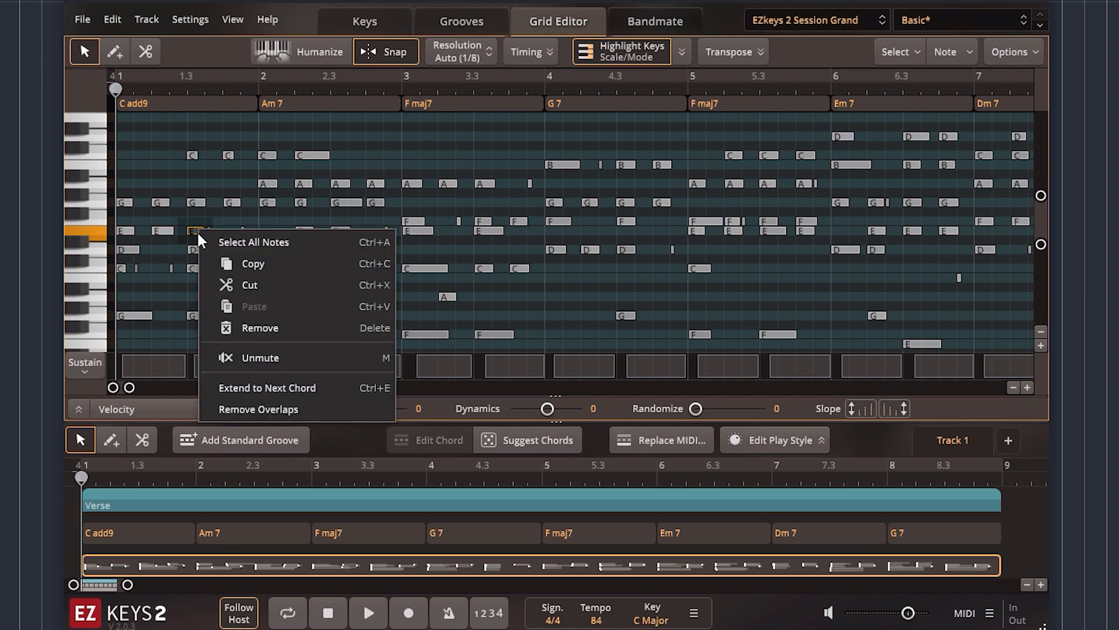
{"action": "left_click", "coordinate": [275, 358]}
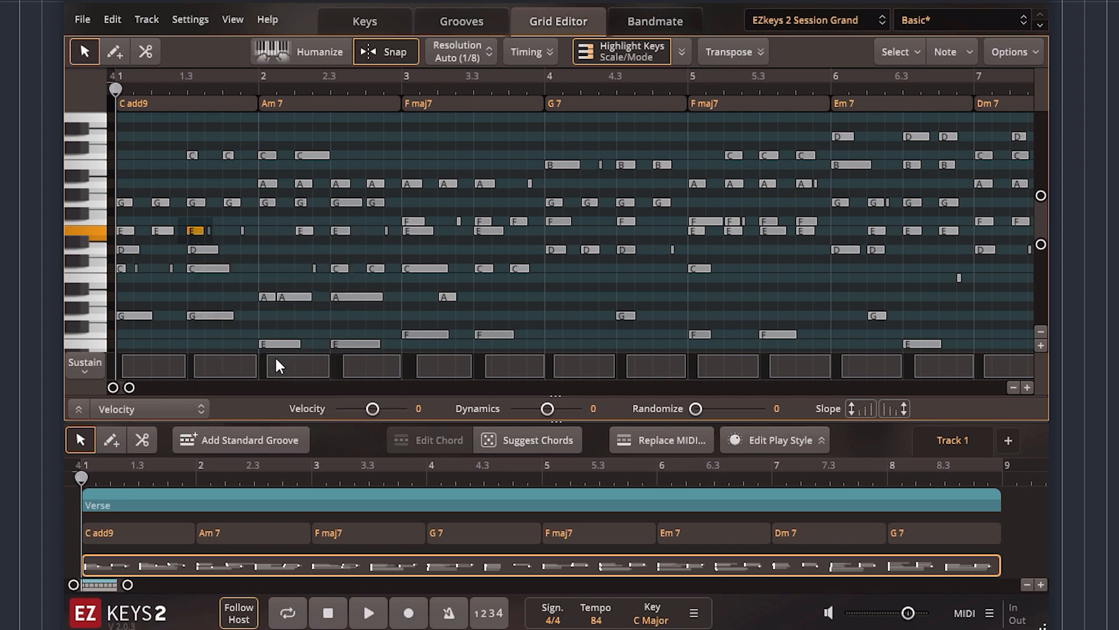
{"action": "left_click", "coordinate": [263, 279]}
Step: Extend the lower C note on beat 3 of bar 1 to the next chord
{"action": "left_click", "coordinate": [203, 264]}
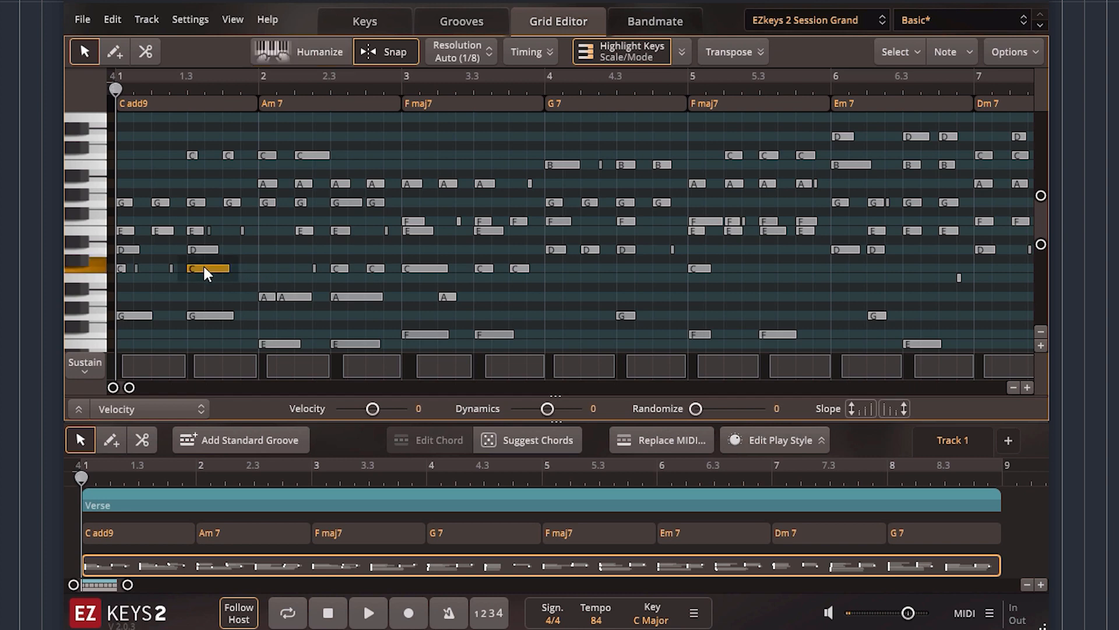
{"action": "right_click", "coordinate": [203, 265]}
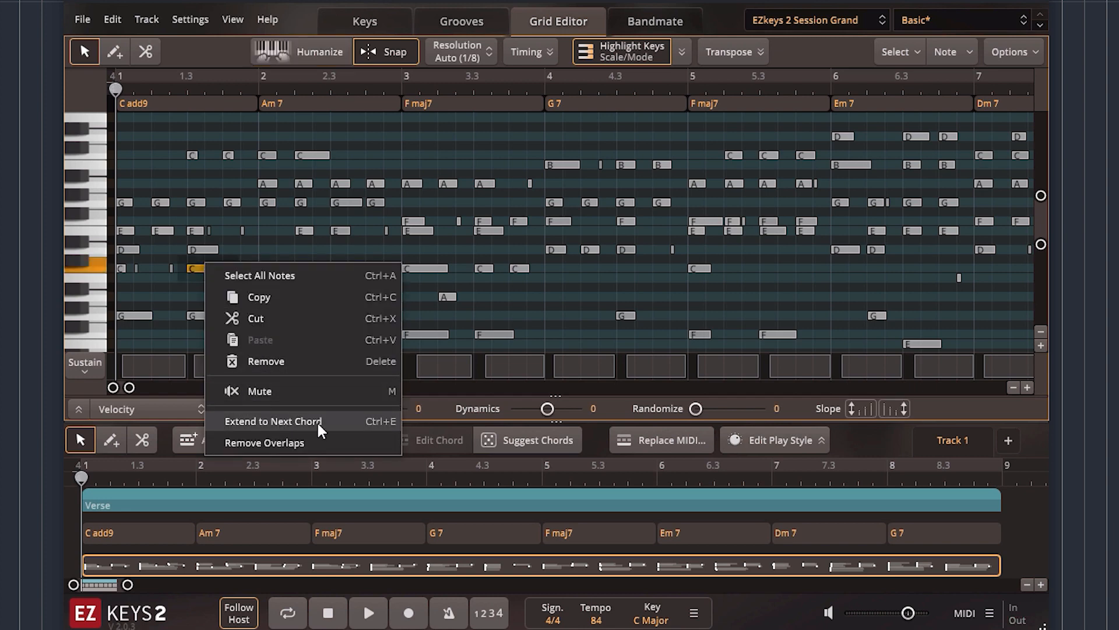
{"action": "left_click", "coordinate": [278, 419]}
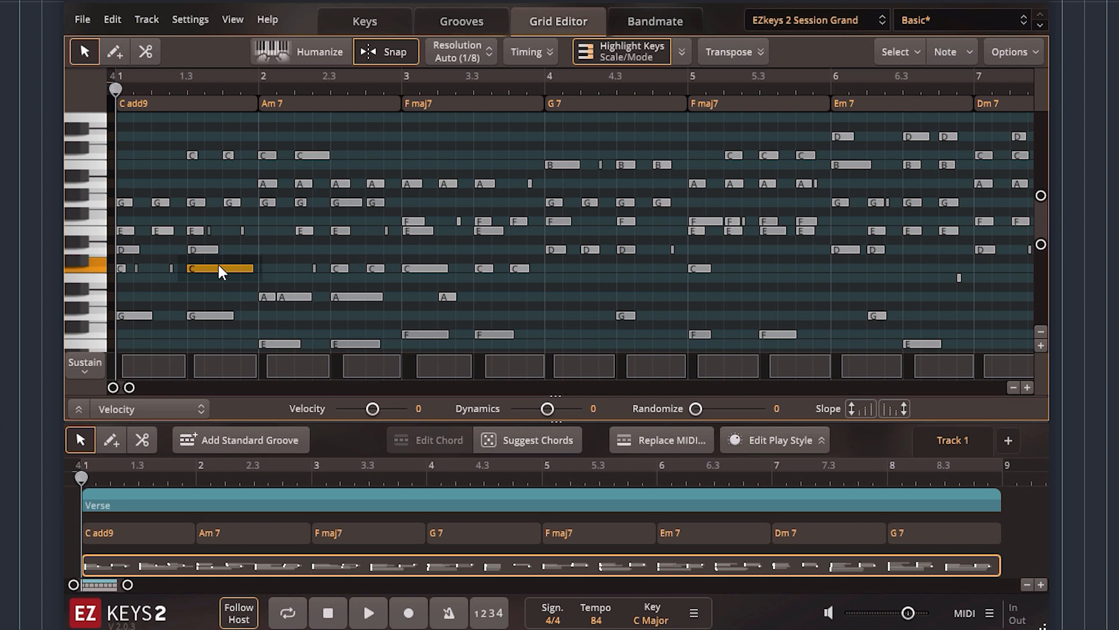
Step: Shorten the lower C note on beat 3 to end at beat 4 and draw a second C note directly after it in bar 1
{"action": "left_click_drag", "start_coordinate": [249, 270], "coordinate": [221, 270]}
{"action": "double_click", "coordinate": [239, 270]}
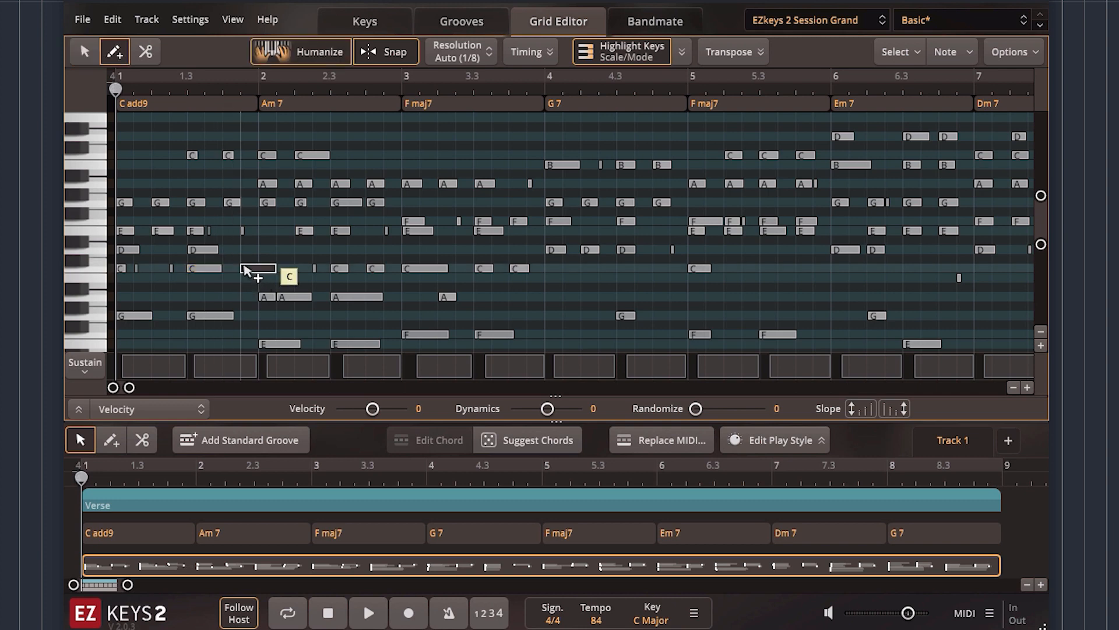
Step: Lengthen the first of the two adjoining lower C notes over the second, remove their overlap, and deselect the notes
{"action": "left_click", "coordinate": [210, 268]}
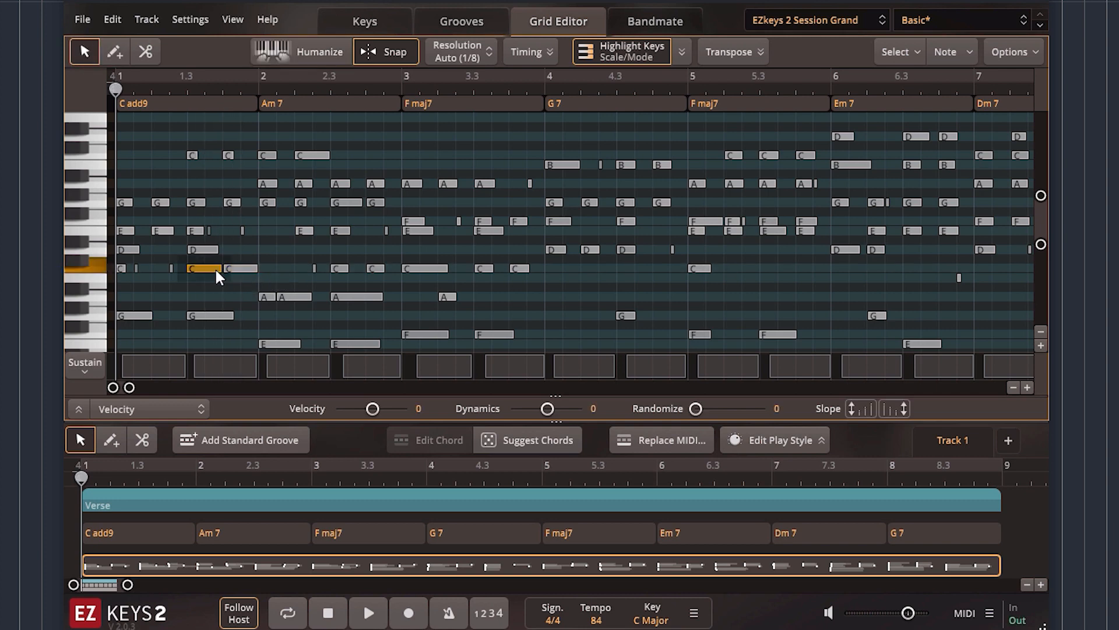
{"action": "left_click_drag", "start_coordinate": [222, 270], "coordinate": [232, 271]}
{"action": "right_click", "coordinate": [215, 262]}
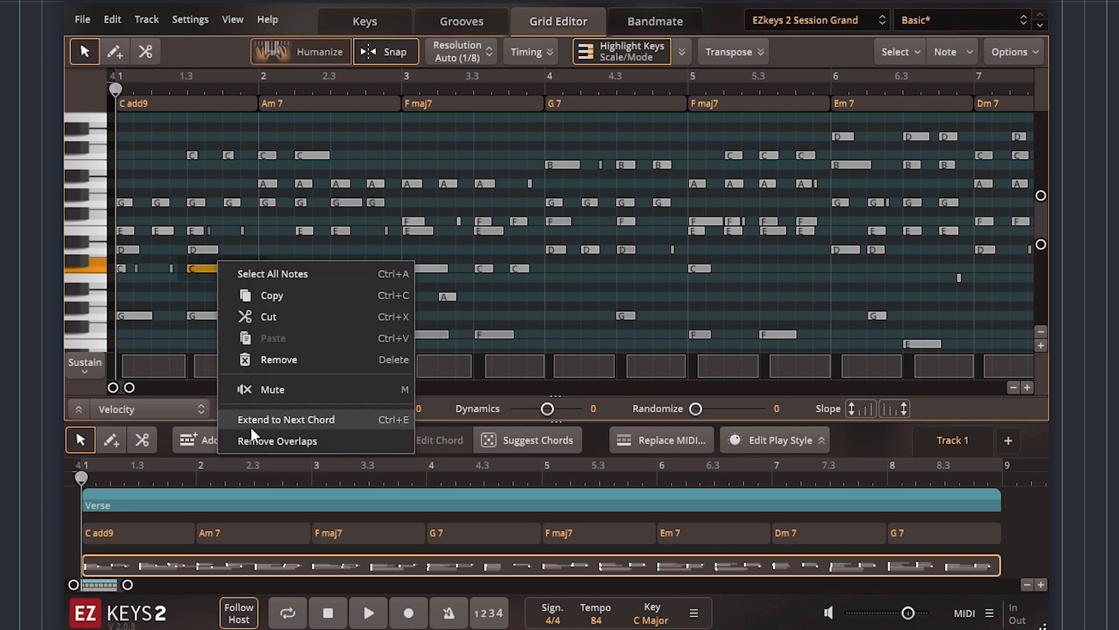
{"action": "left_click", "coordinate": [311, 441]}
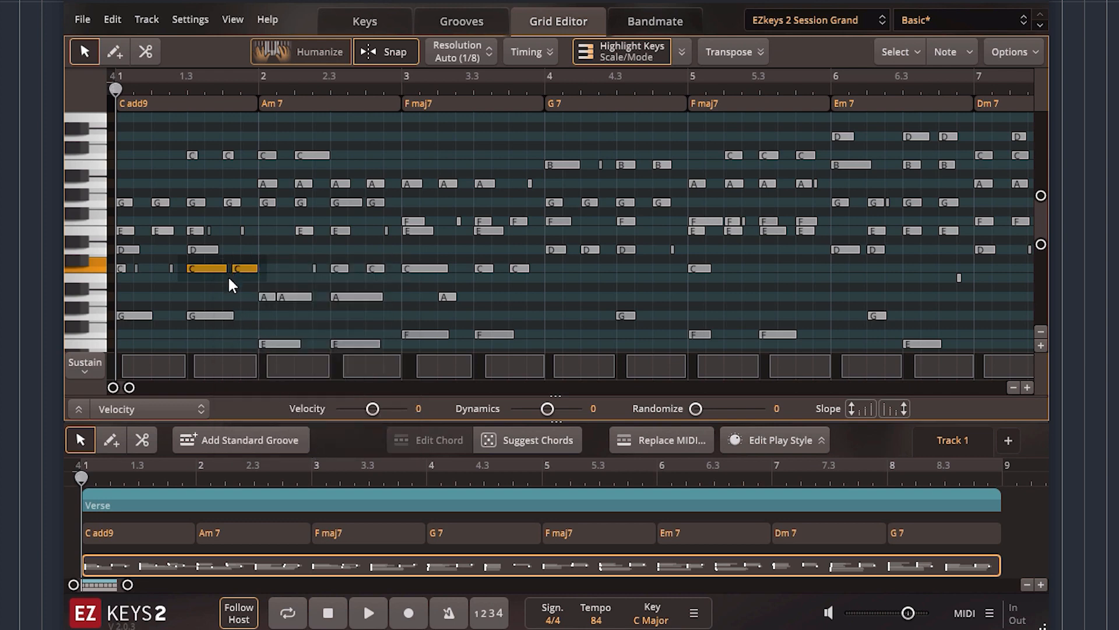
{"action": "right_click", "coordinate": [204, 274]}
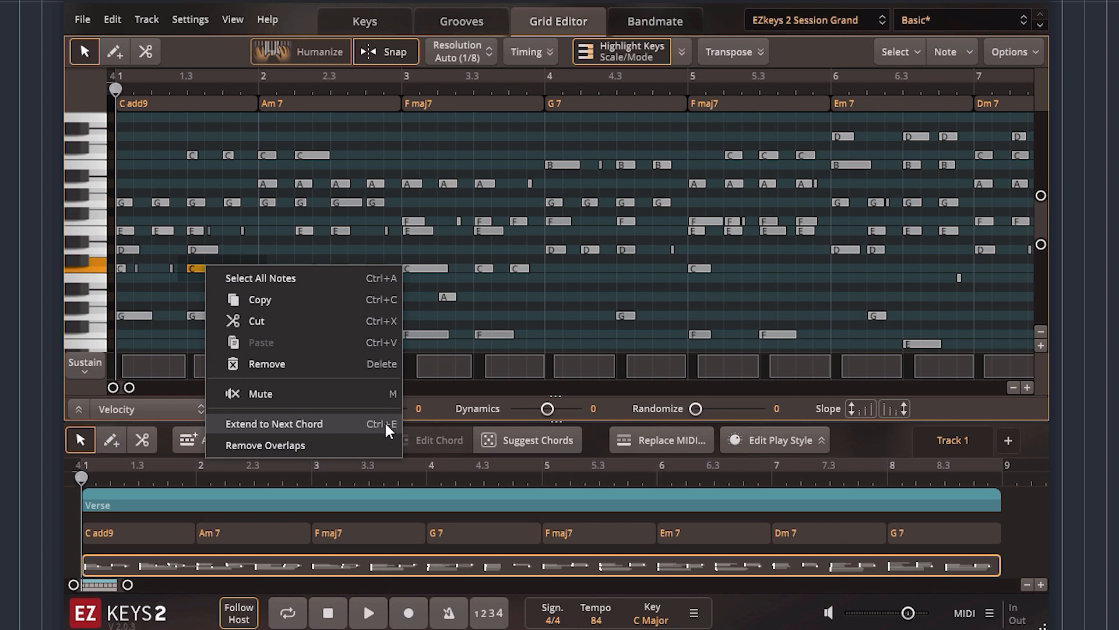
{"action": "left_click", "coordinate": [345, 248]}
{"action": "left_click", "coordinate": [342, 249]}
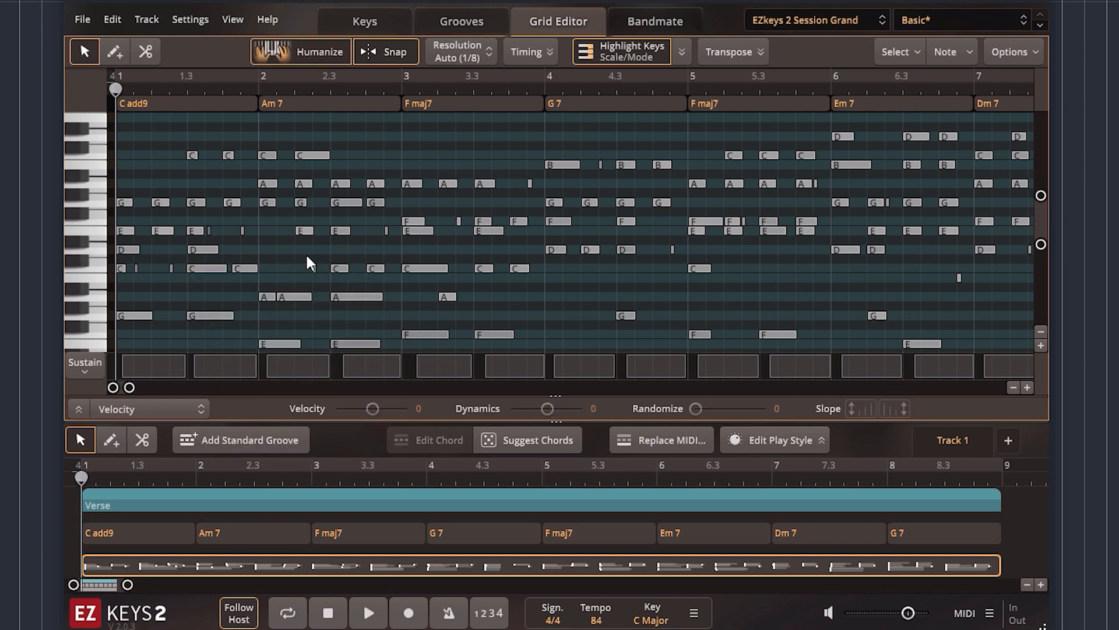